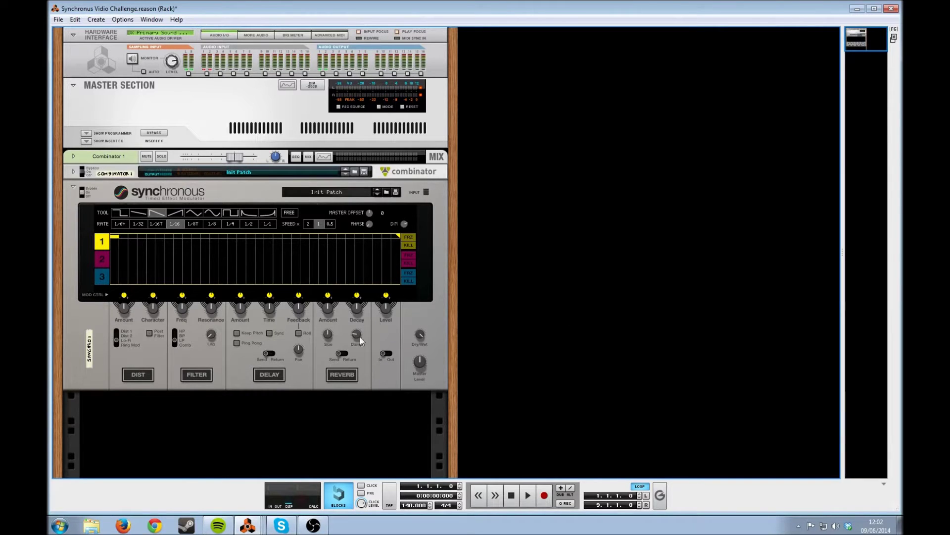
# Step: Show the sequencer, play the existing Combinator 1 clip, and return to the song start
pyautogui.press('F7')
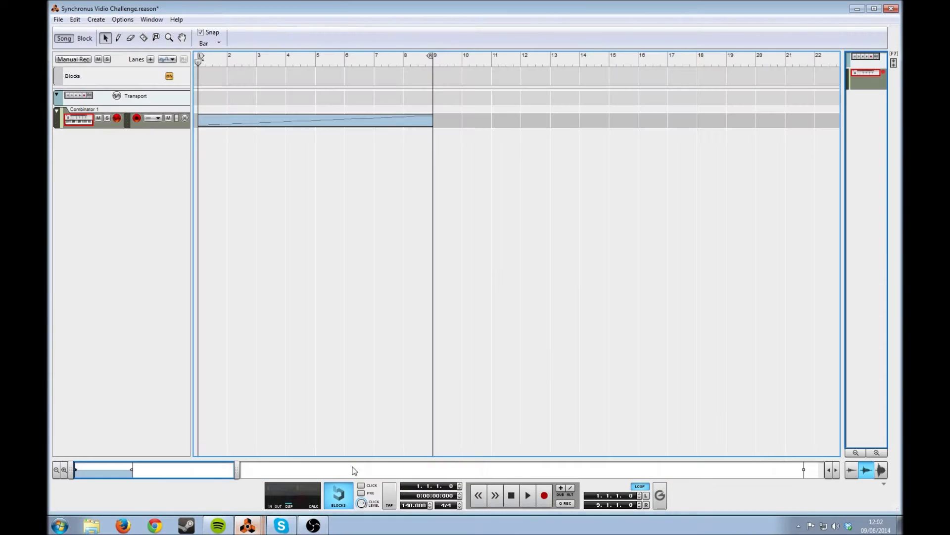
pyautogui.click(528, 497)
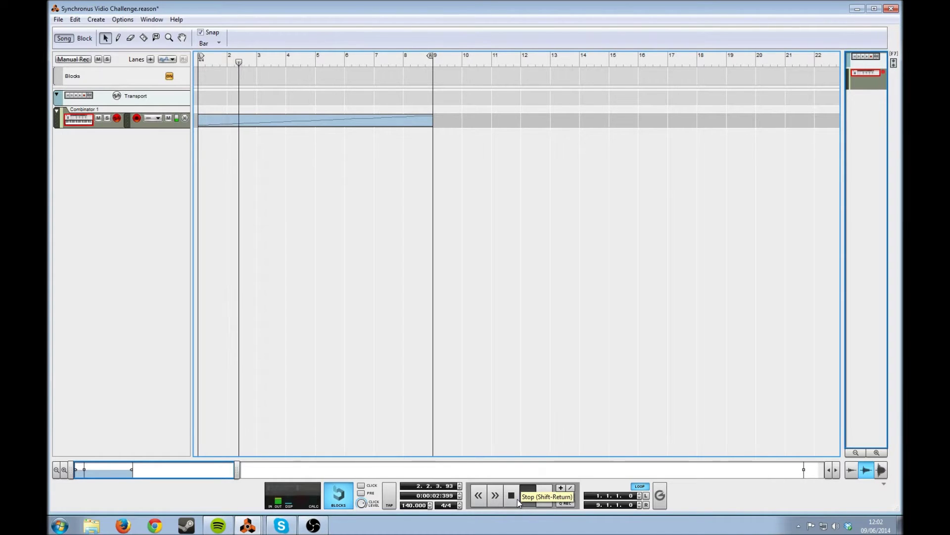
pyautogui.click(512, 499)
pyautogui.click(512, 499)
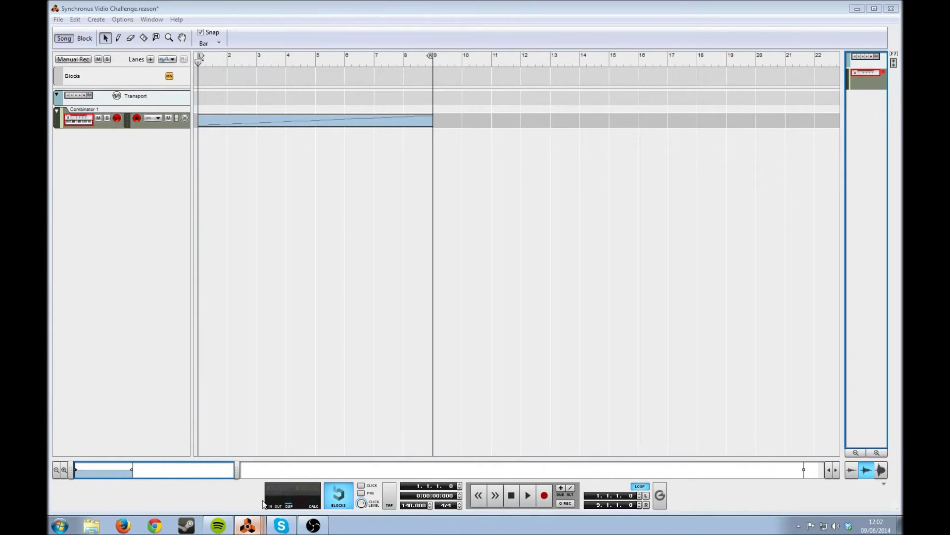
# Step: Delete the existing Synchronous effect device from the rack
pyautogui.press('F6')
pyautogui.click(436, 194)
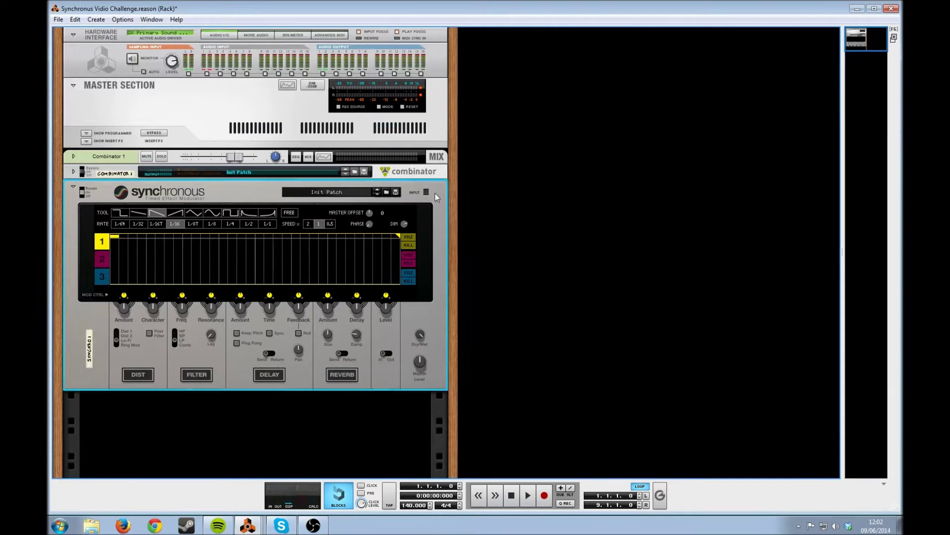
pyautogui.press('Delete')
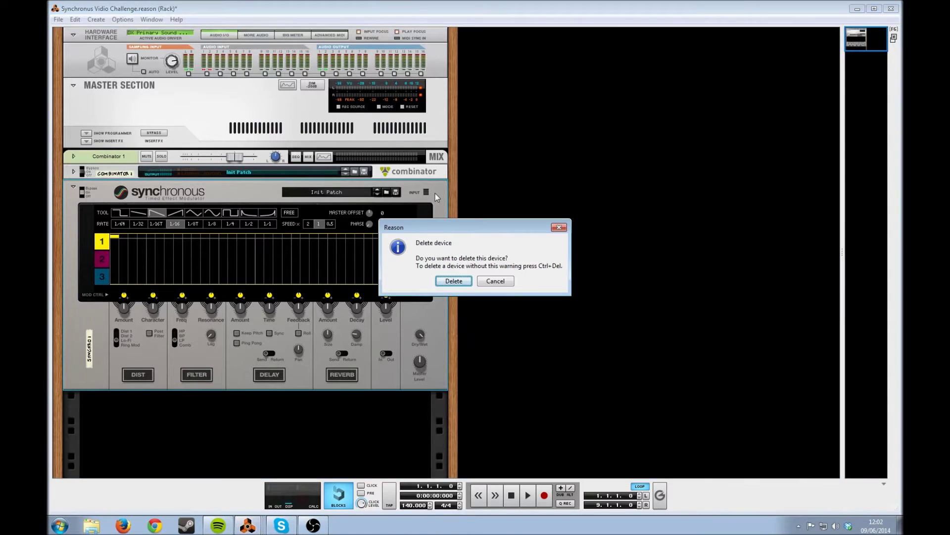
pyautogui.click(452, 281)
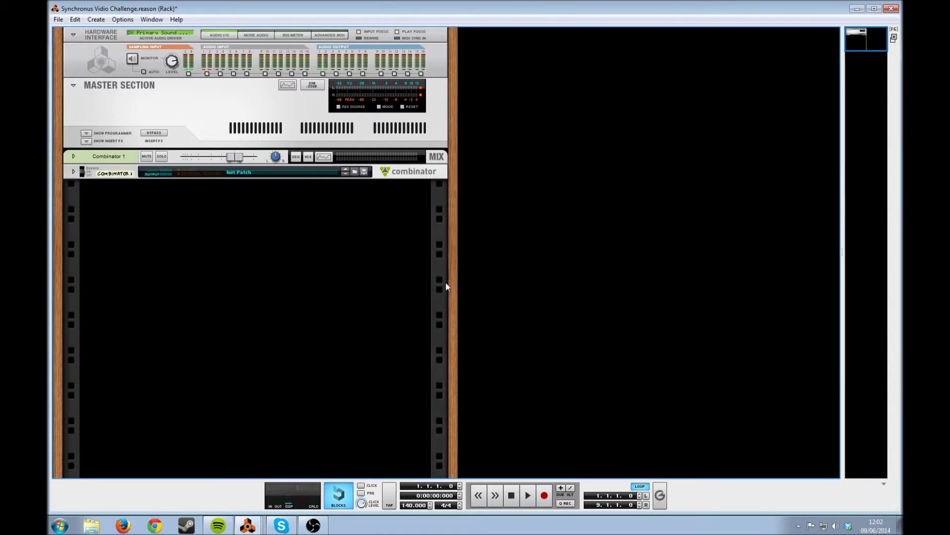
# Step: Add a Thor Polysonic Synthesizer in the empty rack space below the Combinator
pyautogui.rightClick(281, 295)
pyautogui.moveTo(315, 365)
pyautogui.moveTo(372, 356)
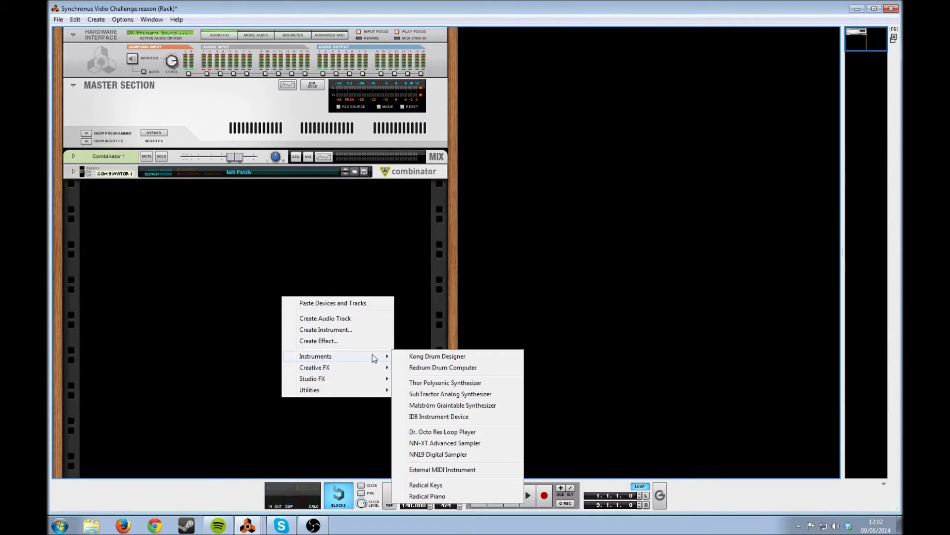
pyautogui.click(437, 383)
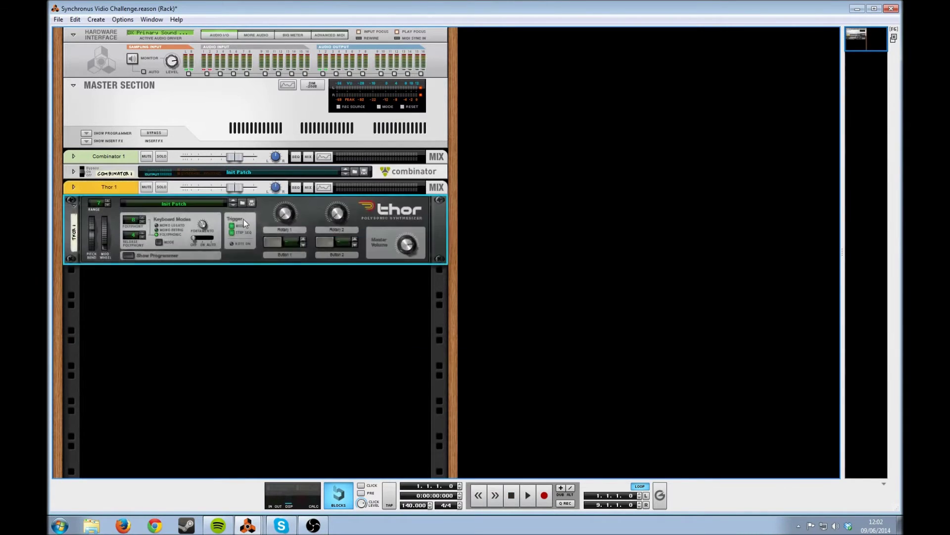
# Step: Load the DiRtY bAsS patch from the Bass folder into Thor 1
pyautogui.click(241, 205)
pyautogui.scroll(-6, 455, 220)
pyautogui.scroll(-3, 455, 221)
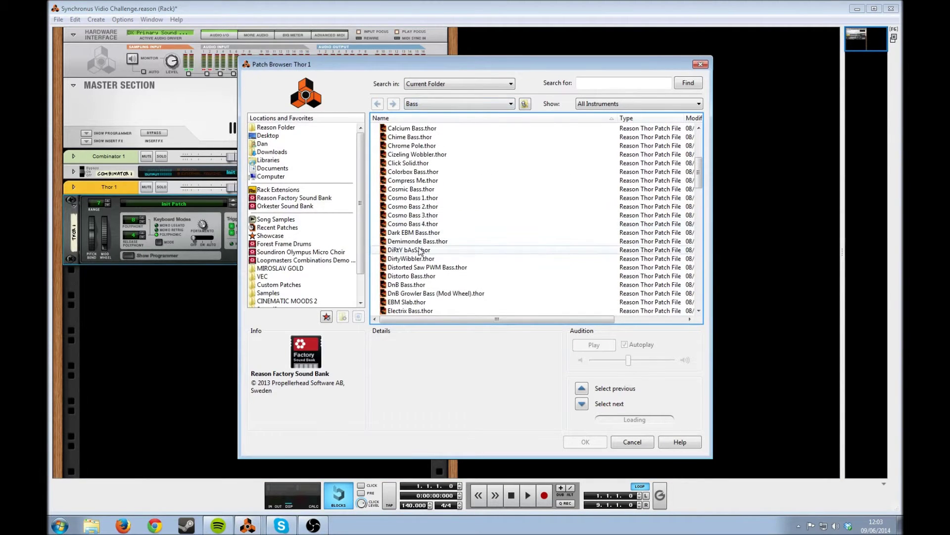
pyautogui.click(435, 250)
pyautogui.click(584, 442)
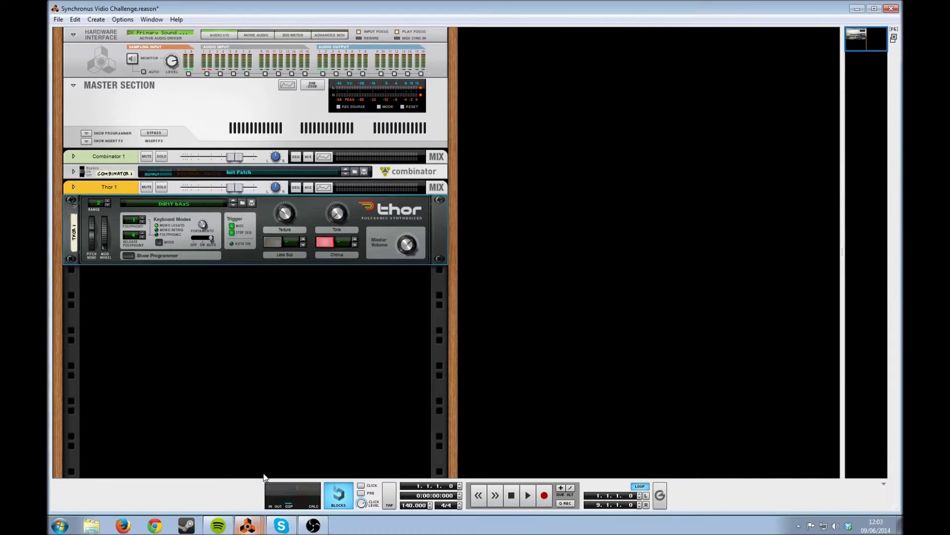
# Step: Draw an eight-bar note clip on the Thor 1 track in the sequencer, from bar 1 to bar 9
pyautogui.press('F7')
pyautogui.click(118, 38)
pyautogui.moveTo(204, 142); pyautogui.dragTo(432, 142)
pyautogui.click(104, 37)
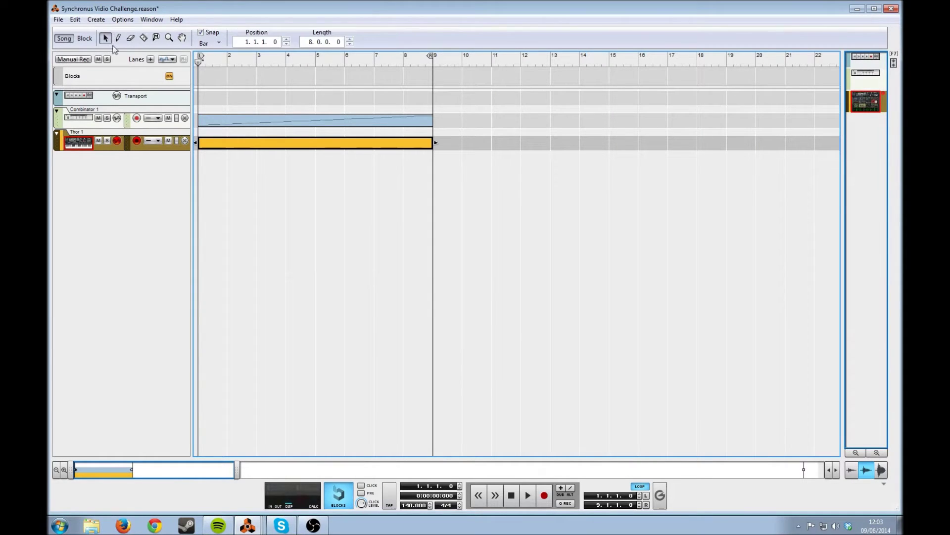
# Step: Enter one sustained E2 note across all eight bars of the Thor 1 clip and play it back
pyautogui.doubleClick(215, 138)
pyautogui.click(118, 37)
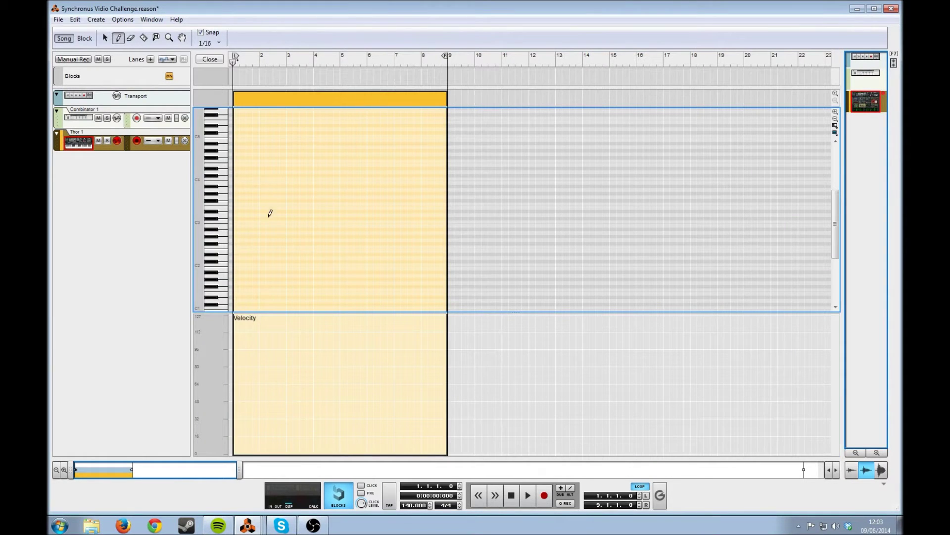
pyautogui.moveTo(237, 246); pyautogui.dragTo(449, 225)
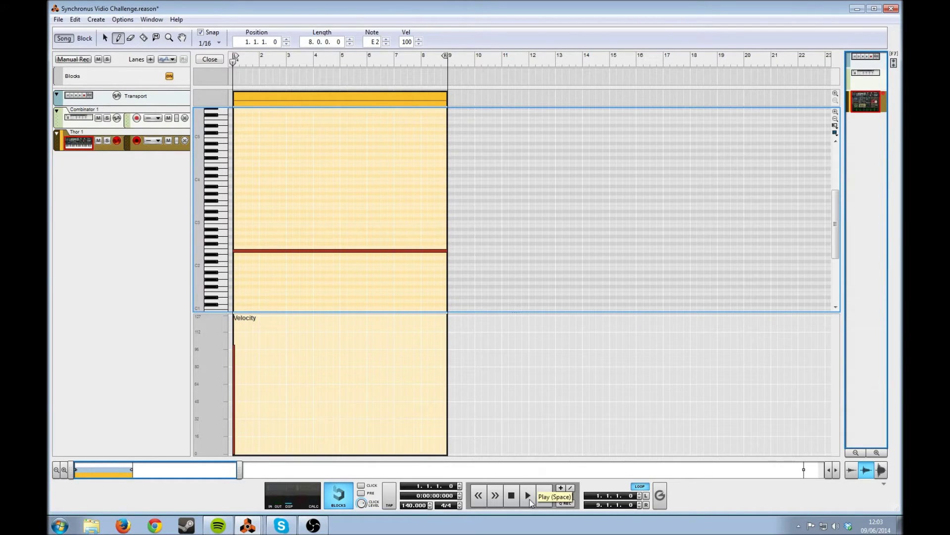
pyautogui.click(528, 500)
pyautogui.press('space')
pyautogui.click(212, 60)
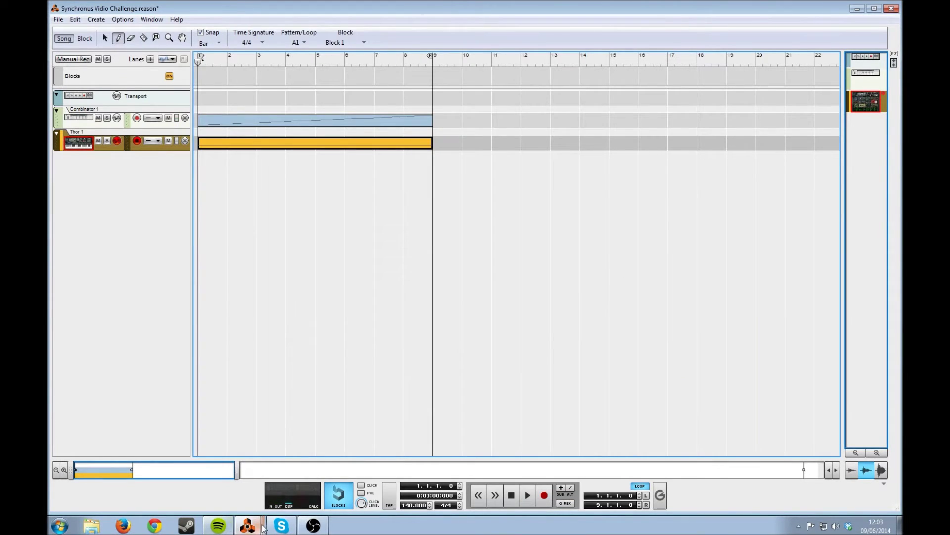
# Step: Add a UN-16 Unison effect to Thor 1 in the rack and audition the sound
pyautogui.press('F6')
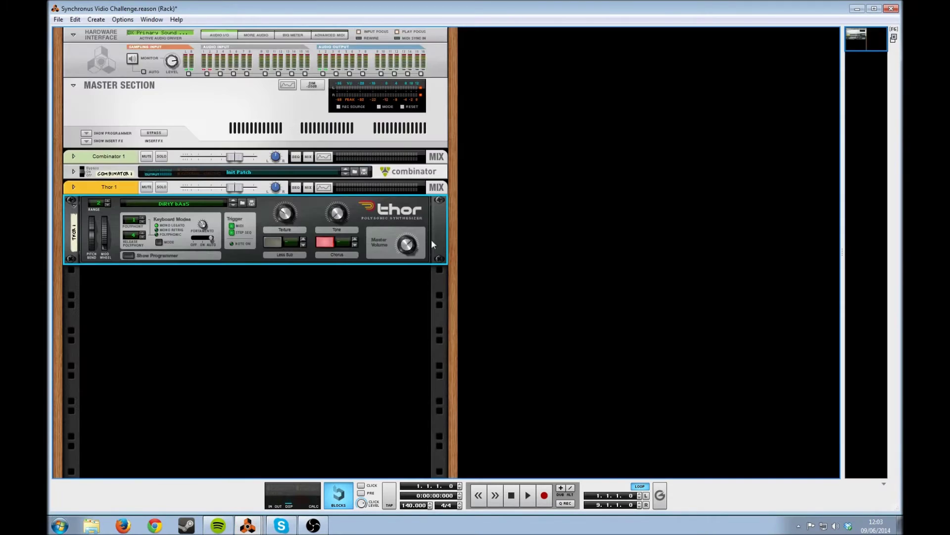
pyautogui.rightClick(385, 222)
pyautogui.moveTo(438, 308)
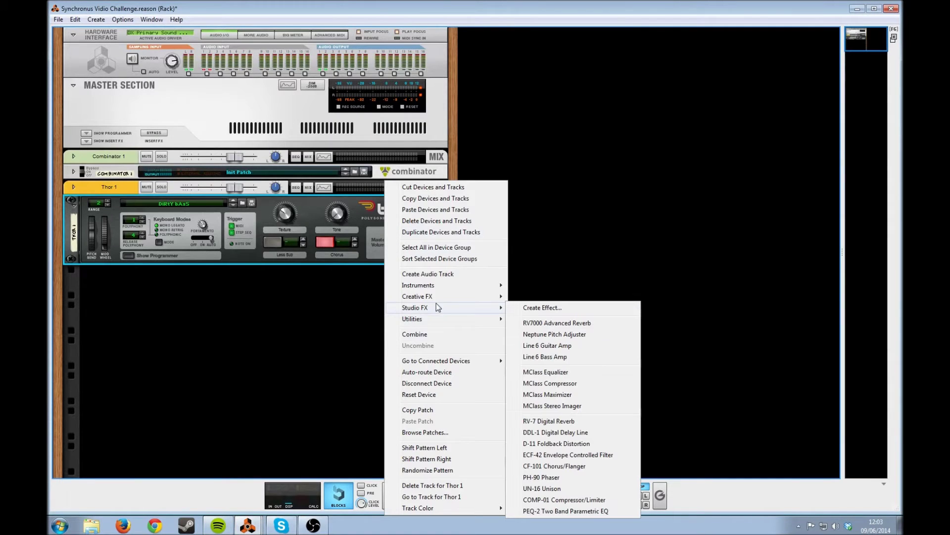
pyautogui.click(545, 488)
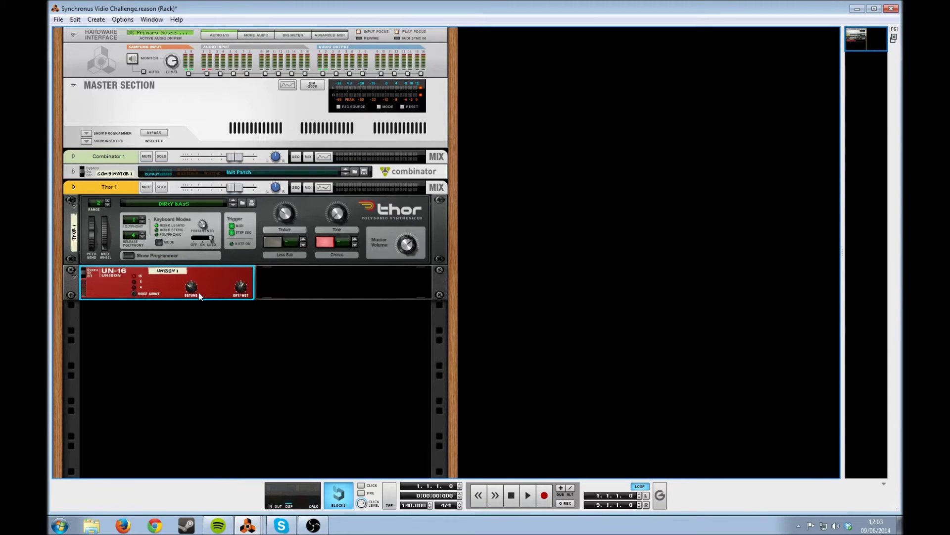
pyautogui.click(528, 495)
pyautogui.doubleClick(515, 502)
# Step: Add a Synchronous Effect Modulator after the UN-16 Unison
pyautogui.rightClick(210, 280)
pyautogui.moveTo(257, 140)
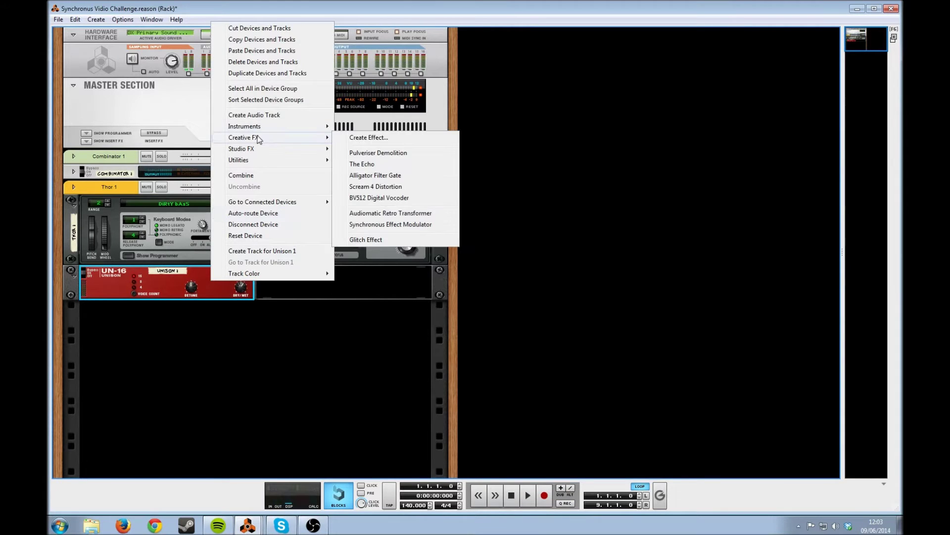
pyautogui.click(367, 223)
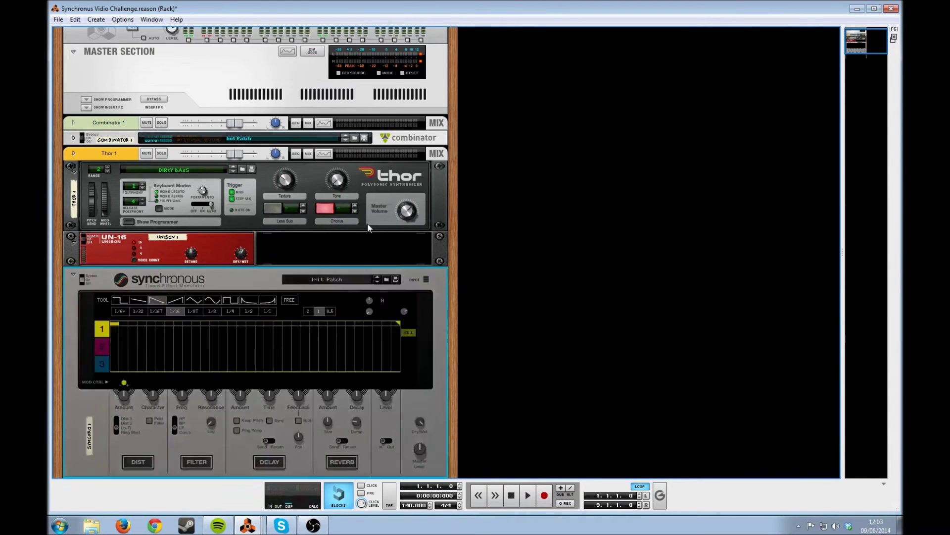
# Step: Fill Synchronous curve 1 with a square-wave pattern across its full length, varying the rate between 1/4, 1/8 and 1/16
pyautogui.moveTo(150, 284)
pyautogui.mouseDown()
pyautogui.moveTo(267, 253)
pyautogui.moveTo(212, 247)
pyautogui.moveTo(156, 262)
pyautogui.mouseUp()
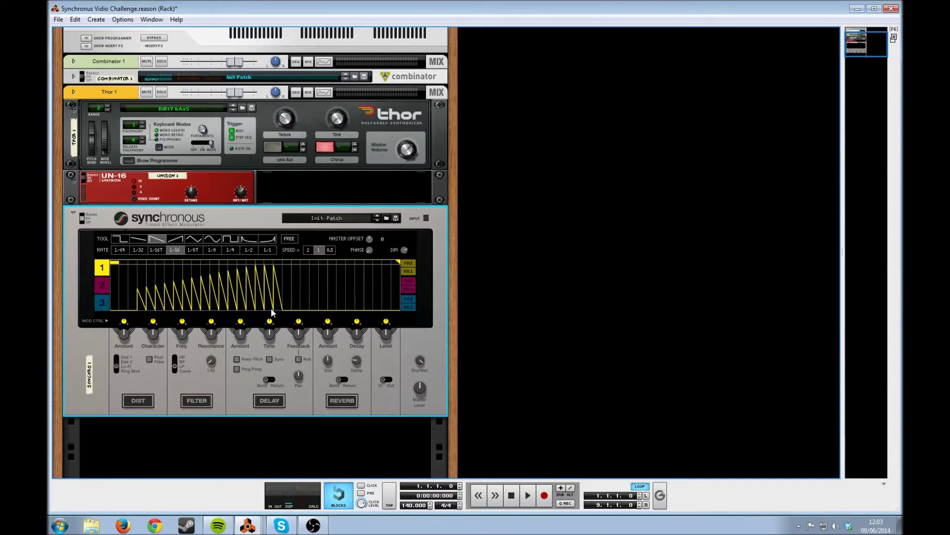
pyautogui.moveTo(278, 301); pyautogui.dragTo(139, 327)
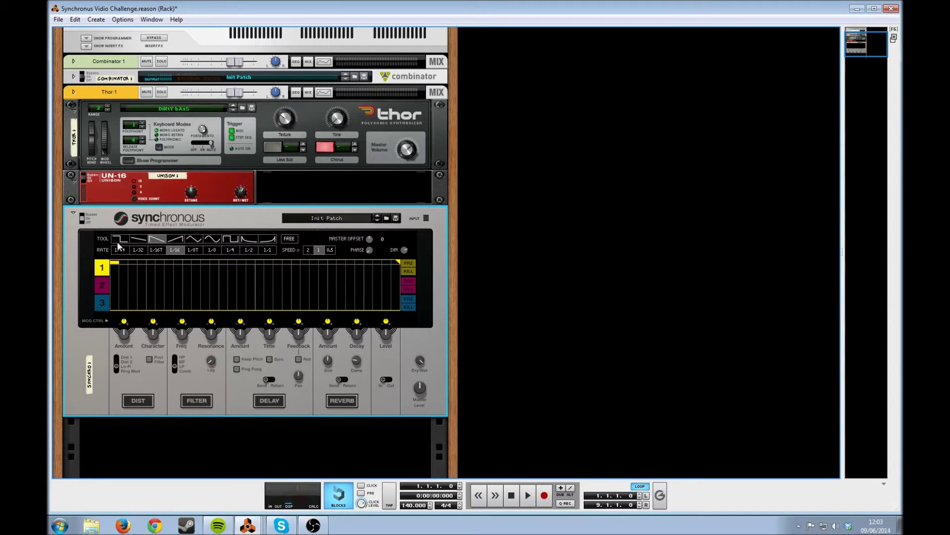
pyautogui.click(233, 240)
pyautogui.click(230, 250)
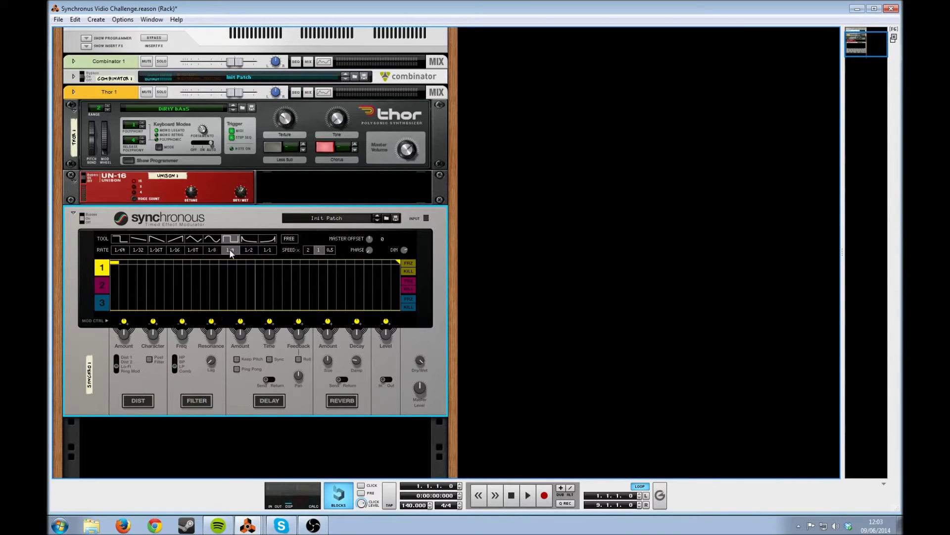
pyautogui.moveTo(111, 264)
pyautogui.mouseDown()
pyautogui.moveTo(183, 251)
pyautogui.moveTo(236, 257)
pyautogui.mouseUp()
pyautogui.click(212, 251)
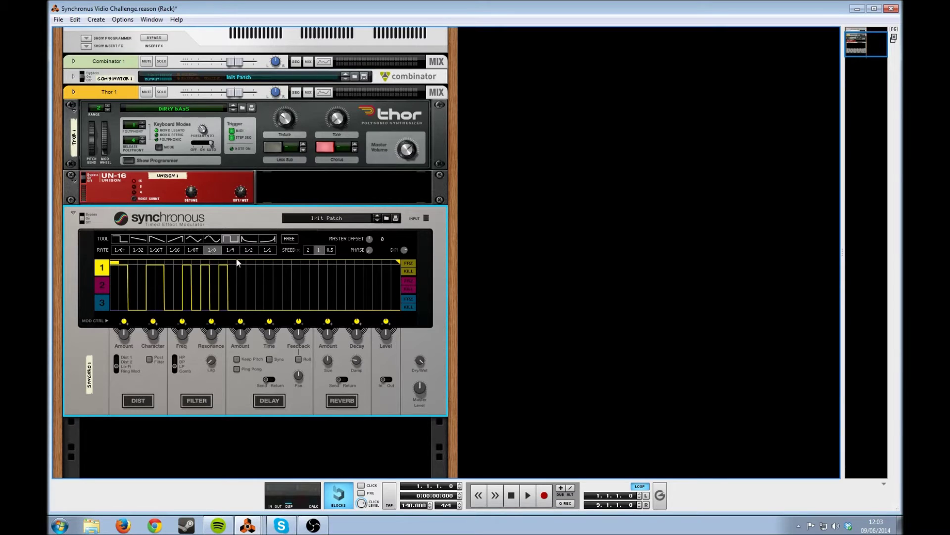
pyautogui.moveTo(243, 269); pyautogui.dragTo(366, 261)
pyautogui.click(211, 250)
pyautogui.click(175, 250)
pyautogui.click(211, 250)
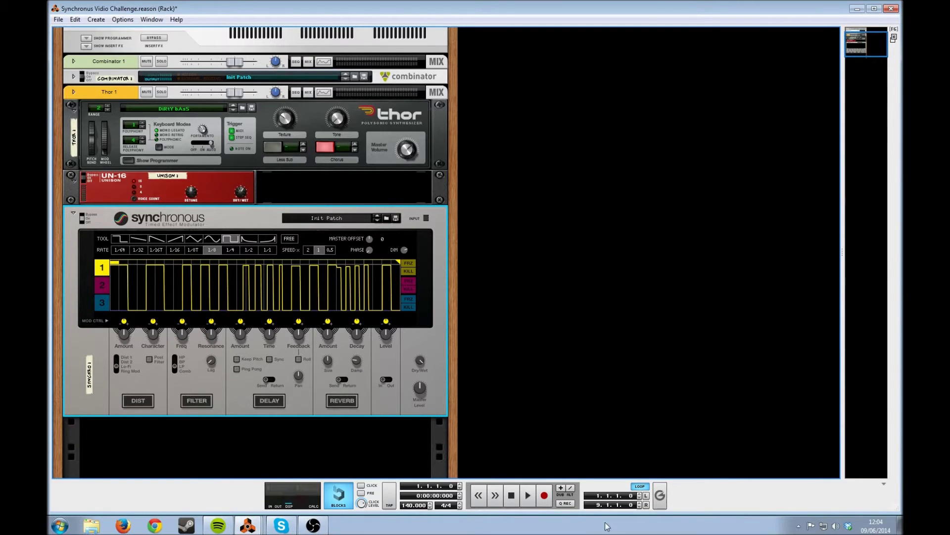
# Step: Turn on the Filter section of Synchronous and play the loop from the start
pyautogui.click(198, 403)
pyautogui.click(528, 495)
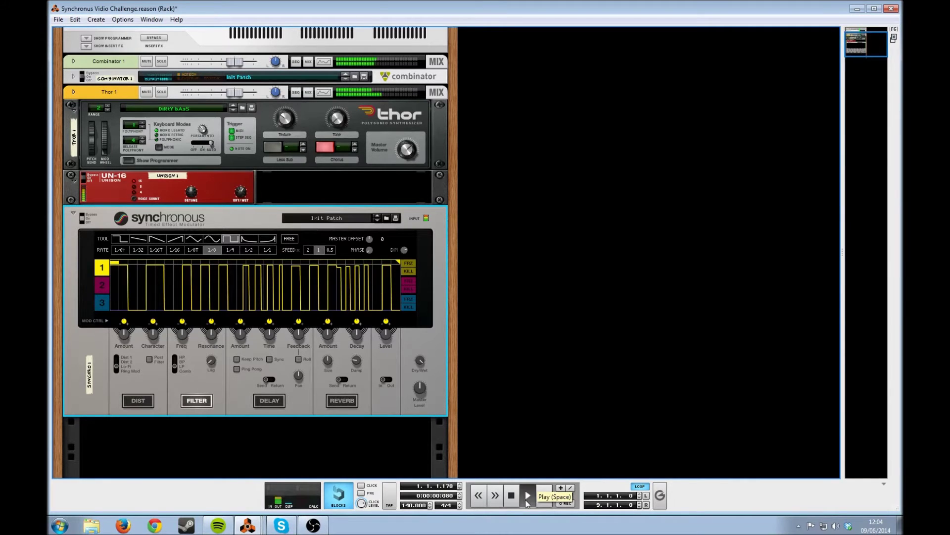
pyautogui.doubleClick(512, 496)
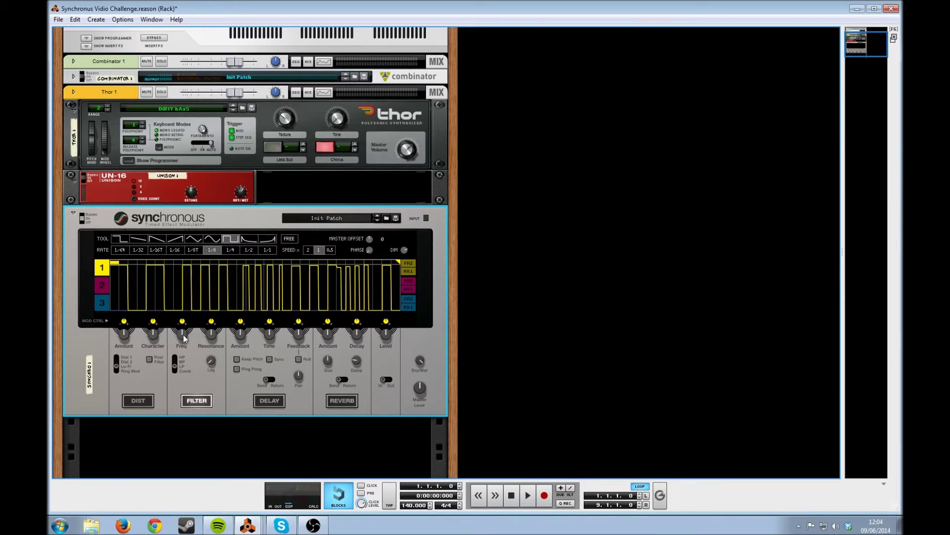
# Step: Lower the filter's Freq, modulate it positively with curve 1, and audition the result
pyautogui.moveTo(183, 324); pyautogui.dragTo(185, 283)
pyautogui.click(529, 495)
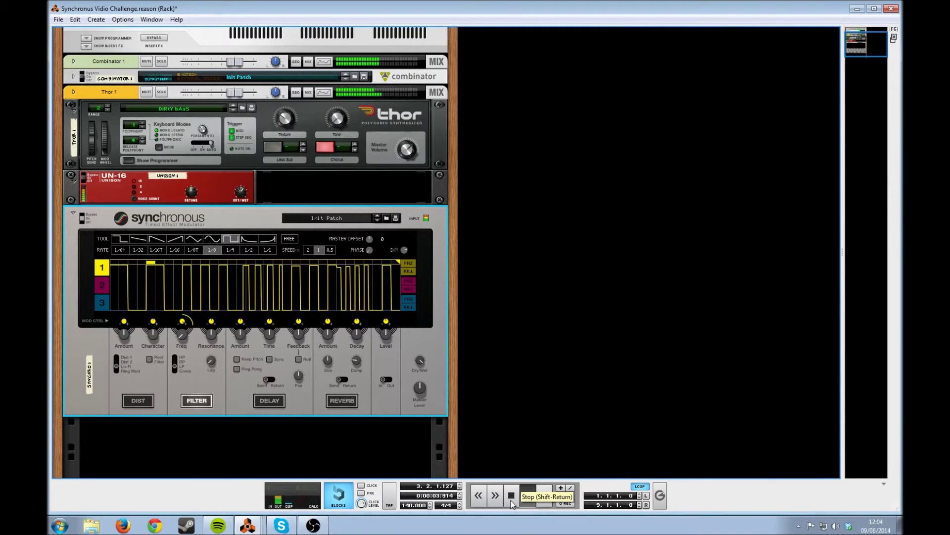
pyautogui.doubleClick(511, 495)
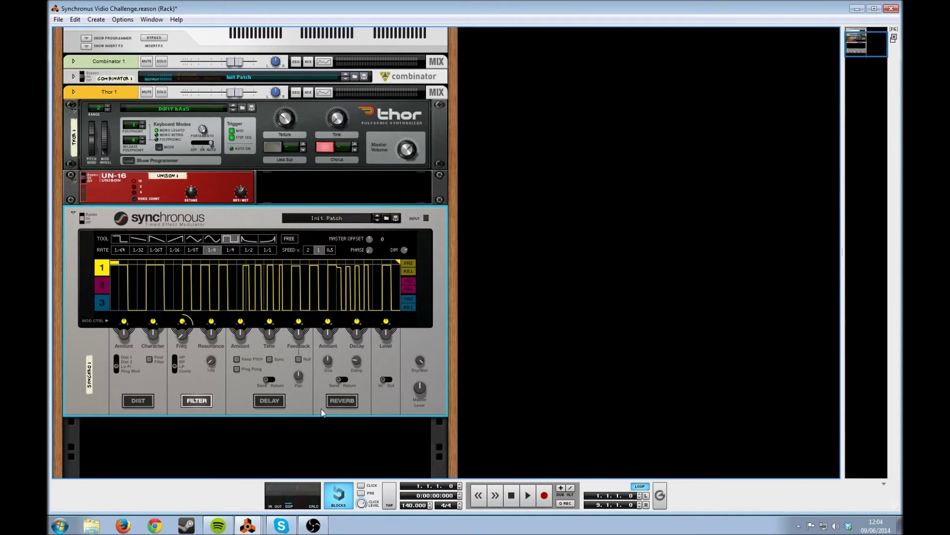
# Step: Draw a rising 1/1 ramp over the second half of curve 2, and turn on distortion with its Amount modulated by that curve
pyautogui.click(105, 285)
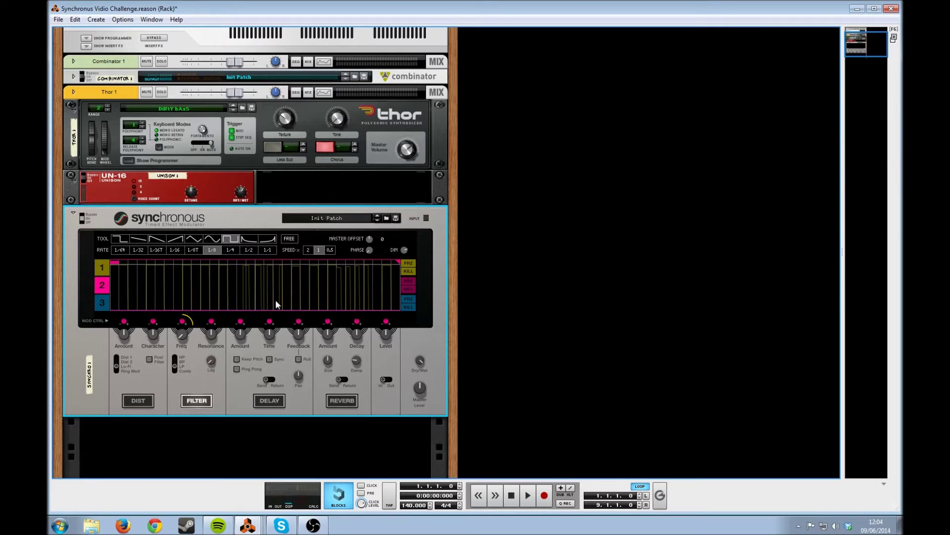
pyautogui.click(175, 239)
pyautogui.click(267, 251)
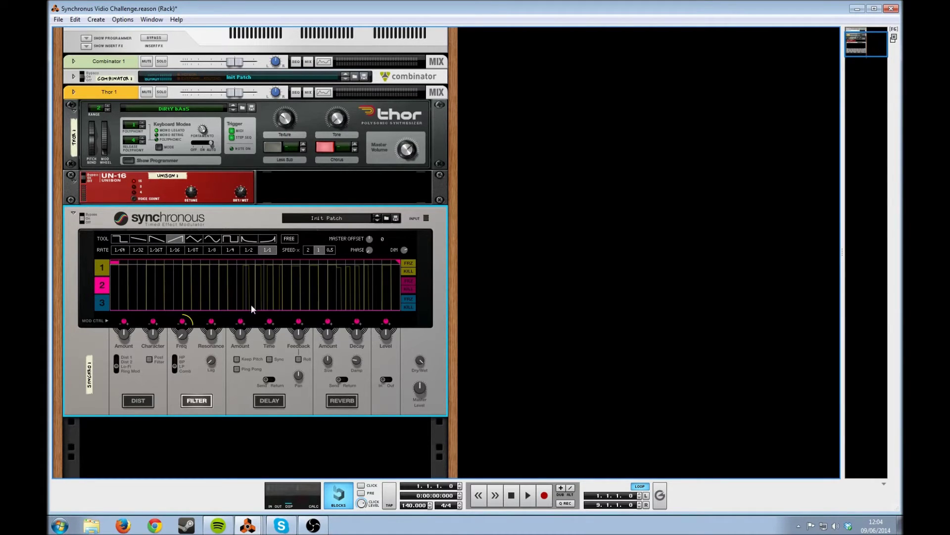
pyautogui.moveTo(319, 265); pyautogui.dragTo(400, 227)
pyautogui.moveTo(249, 311); pyautogui.dragTo(252, 317)
pyautogui.click(128, 404)
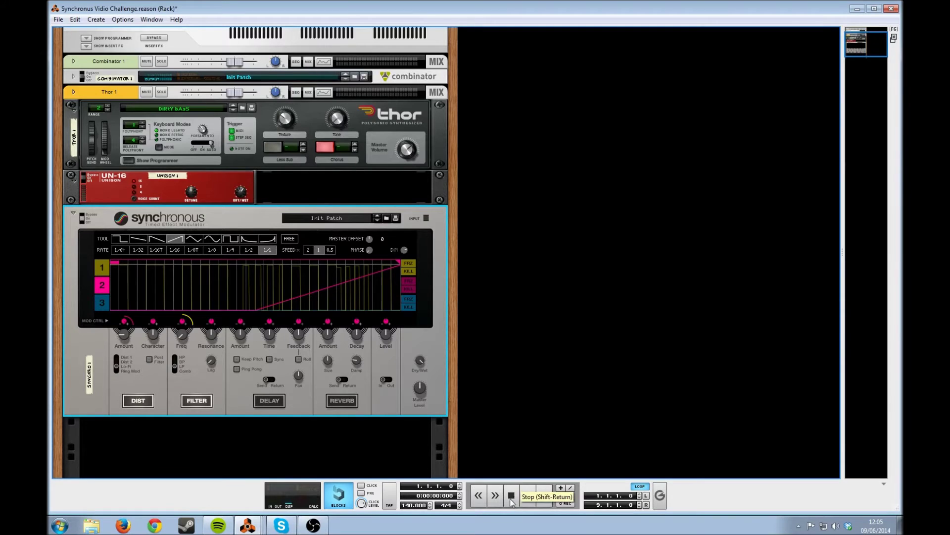
# Step: Solo the Thor 1 channel, play the loop, and return to the song start
pyautogui.click(161, 93)
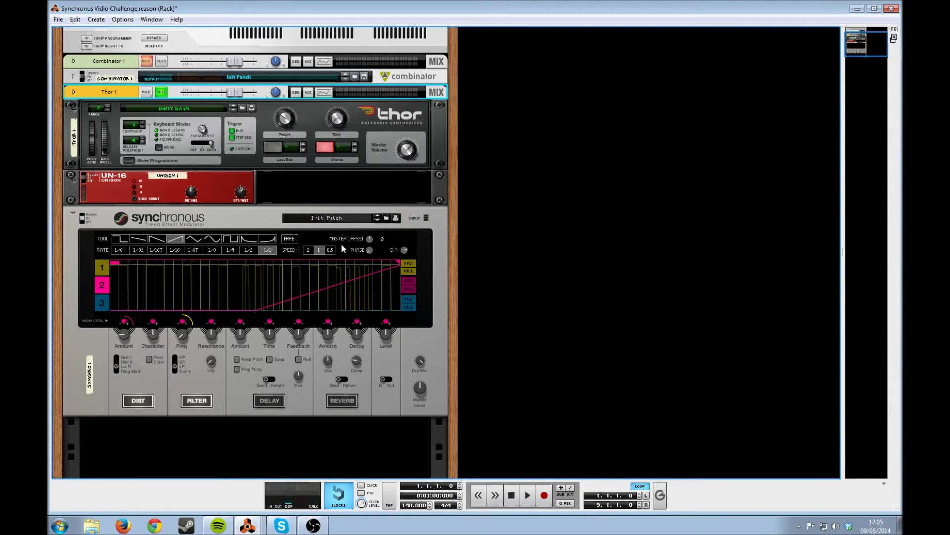
pyautogui.click(526, 495)
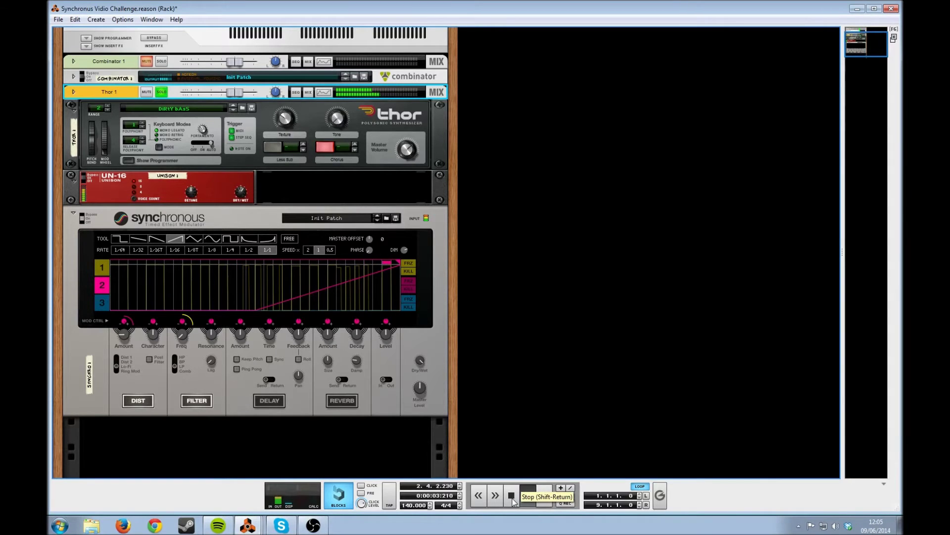
pyautogui.click(511, 495)
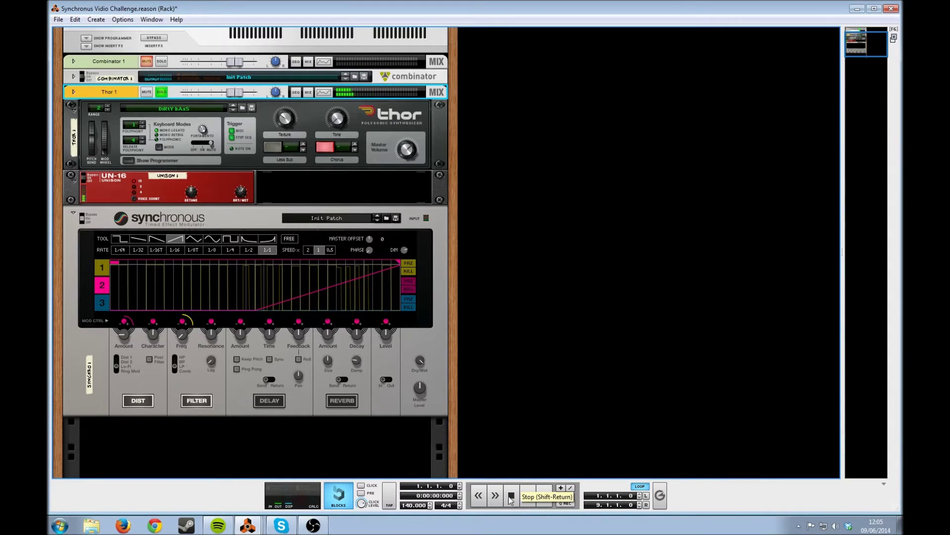
pyautogui.click(511, 495)
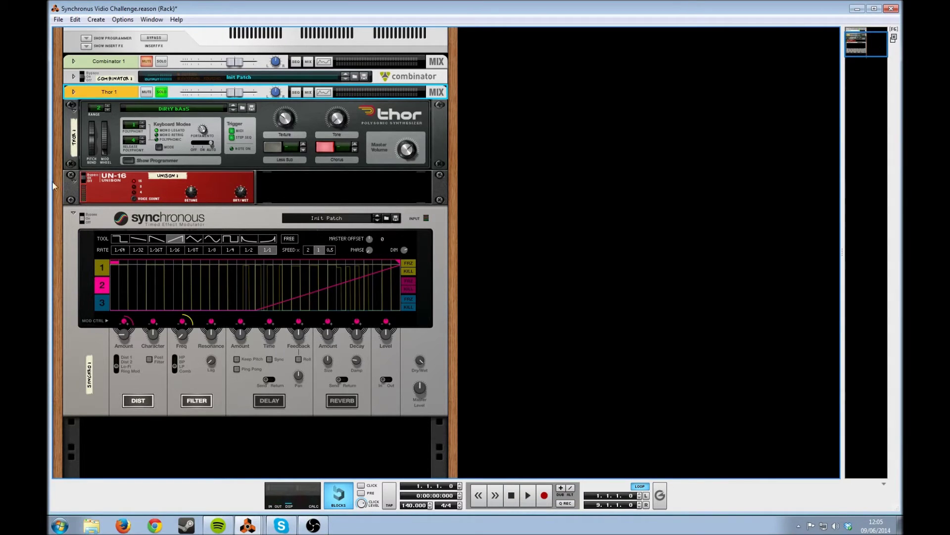
# Step: Collapse the Synchronous device under Thor 1 and create a new Combinator in the empty rack space below it
pyautogui.click(73, 213)
pyautogui.click(208, 401)
pyautogui.rightClick(208, 401)
pyautogui.moveTo(257, 497)
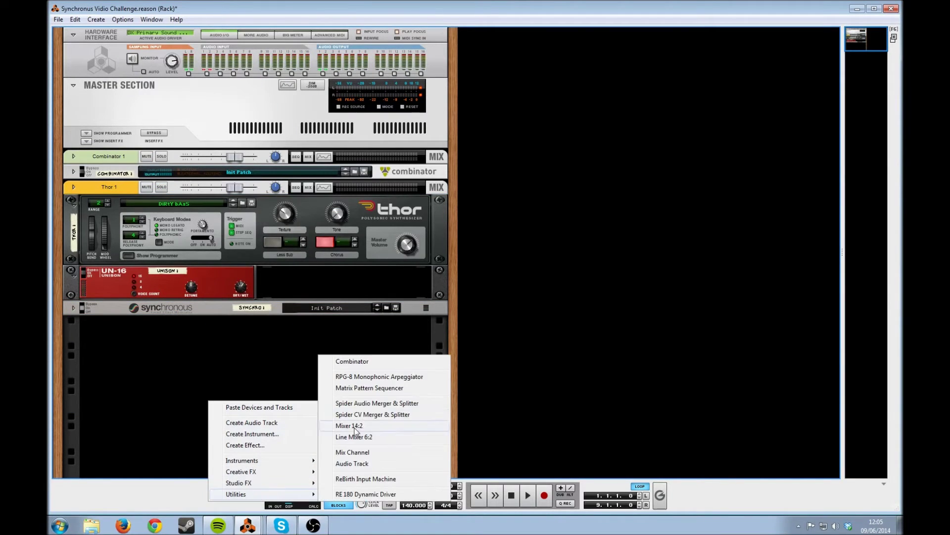
pyautogui.click(363, 359)
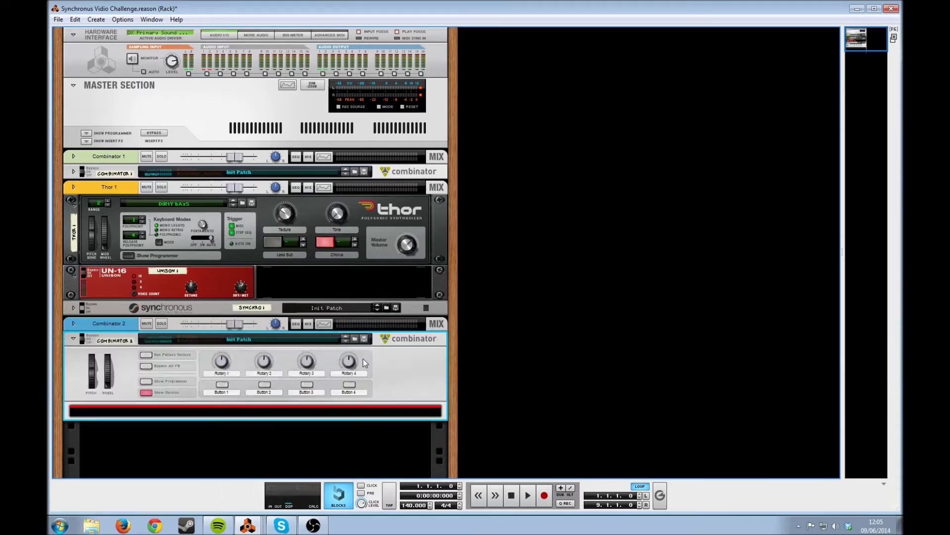
# Step: Add a Line Mixer 6:2 and a Thor Polysonic Synthesizer inside Combinator 2
pyautogui.rightClick(319, 416)
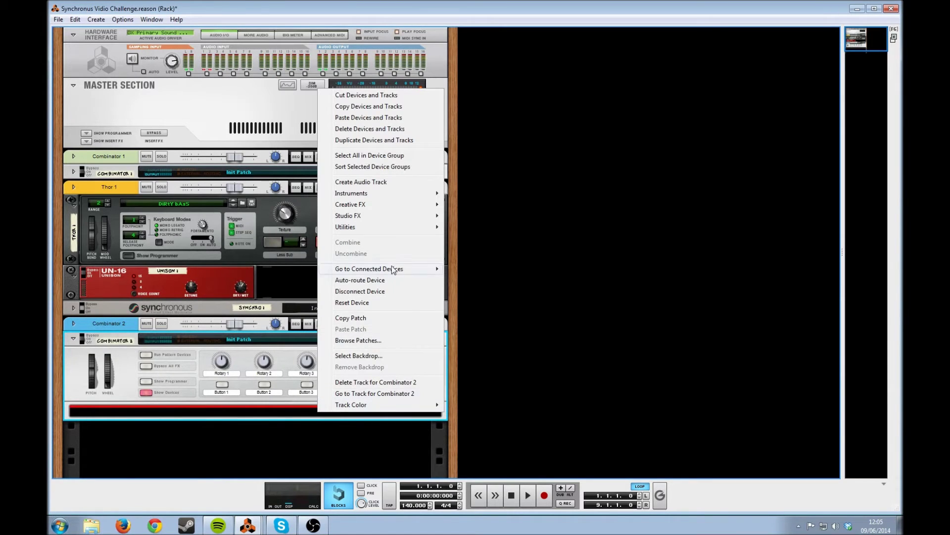
pyautogui.moveTo(391, 217)
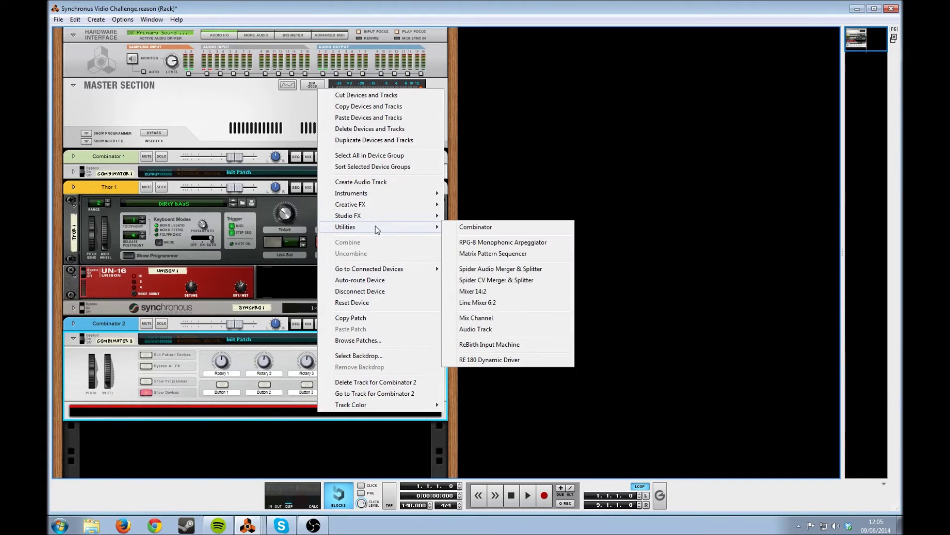
pyautogui.click(495, 304)
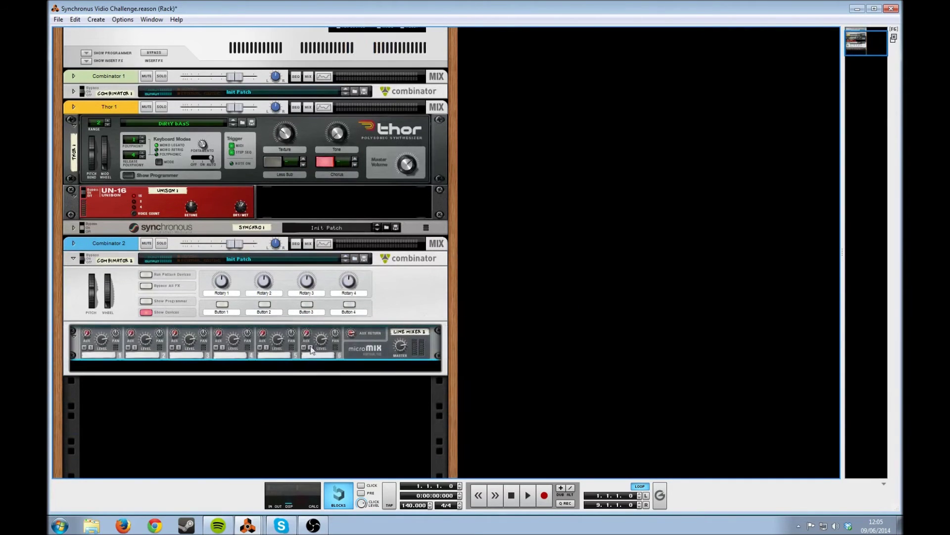
pyautogui.rightClick(311, 365)
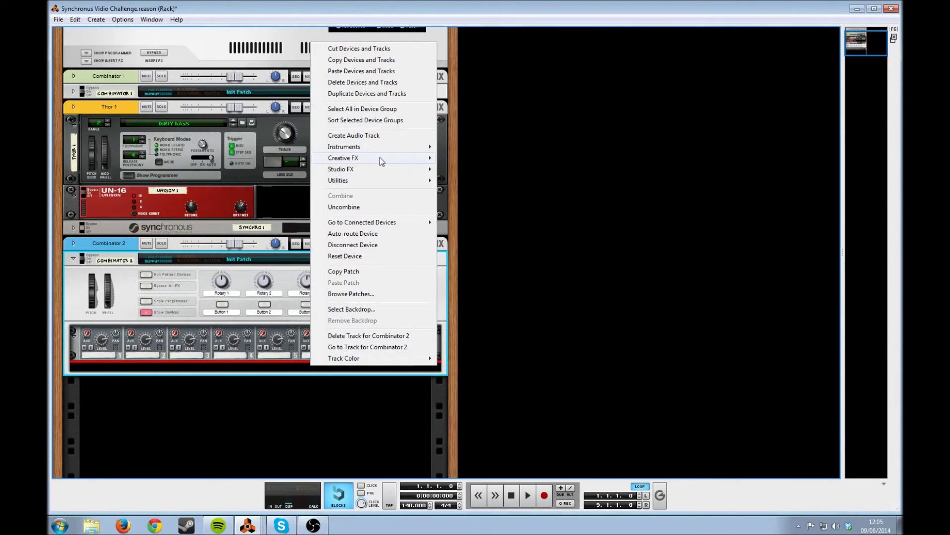
pyautogui.moveTo(391, 150)
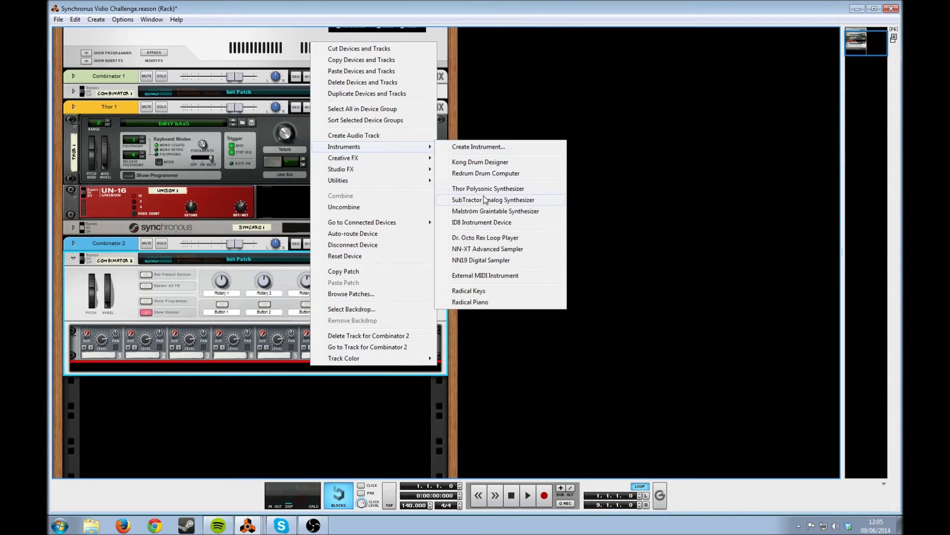
pyautogui.click(476, 189)
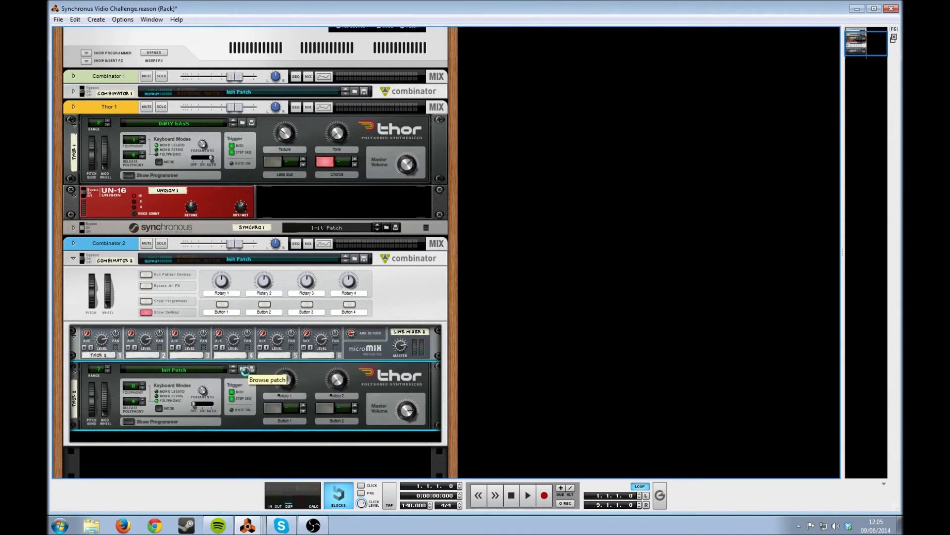
# Step: Load the Analog Pad 1 patch from the Pads folder of Thor Patches into the new Thor
pyautogui.click(242, 369)
pyautogui.click(524, 105)
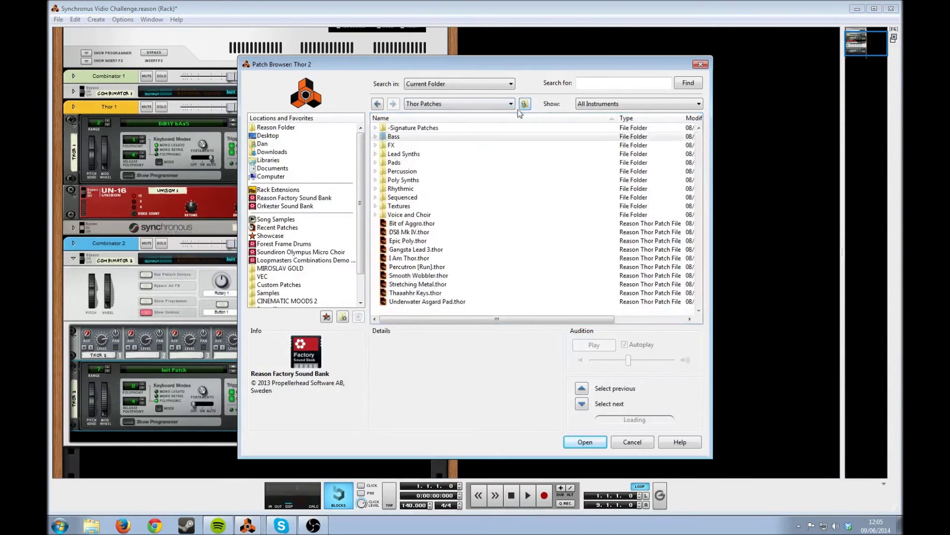
pyautogui.doubleClick(409, 162)
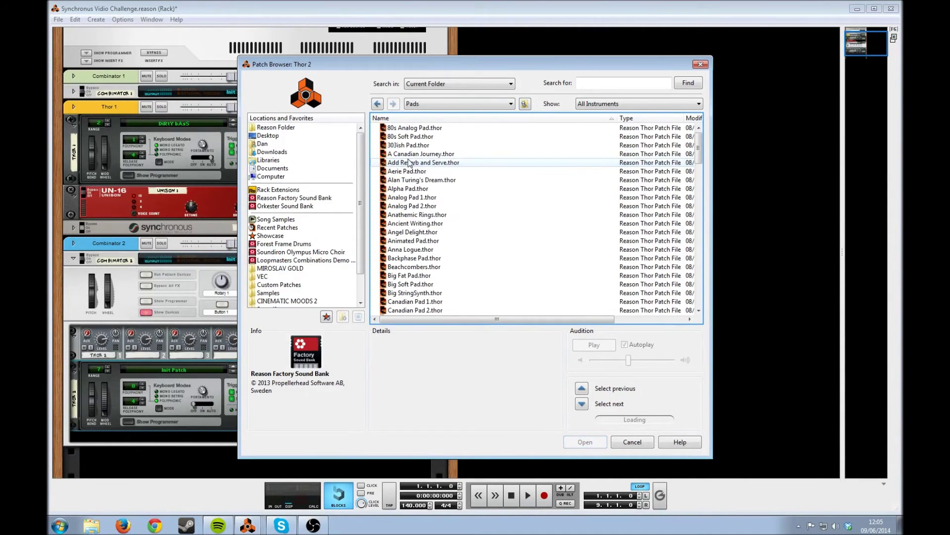
pyautogui.scroll(-2, 425, 183)
pyautogui.scroll(2, 436, 193)
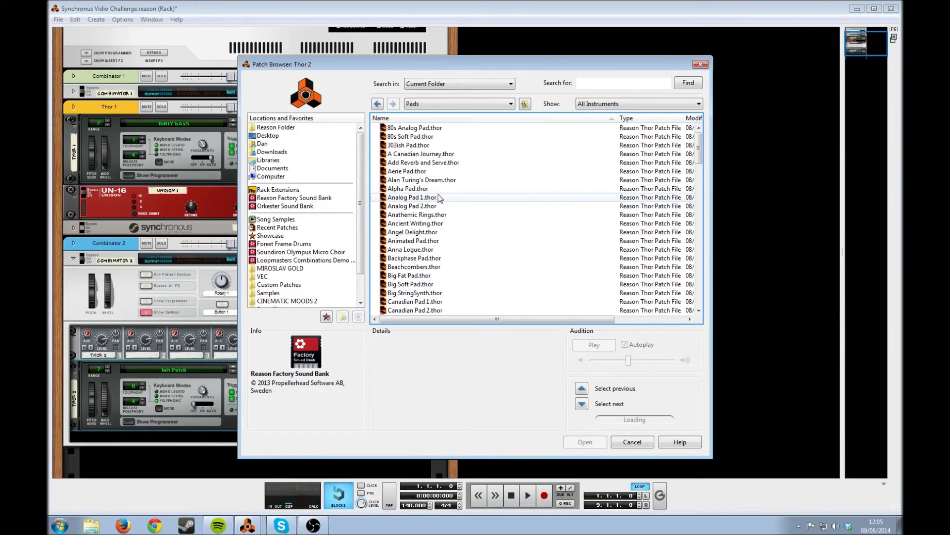
pyautogui.click(439, 197)
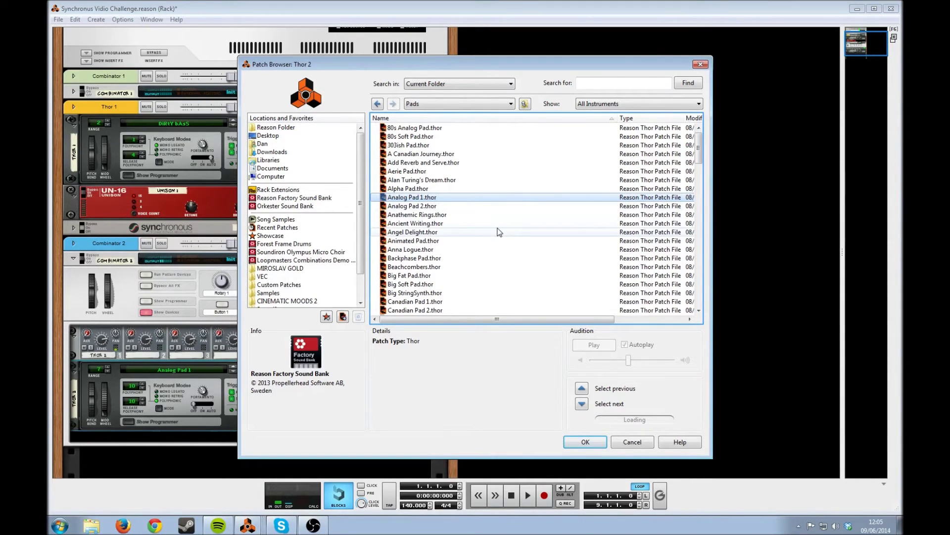
pyautogui.click(589, 442)
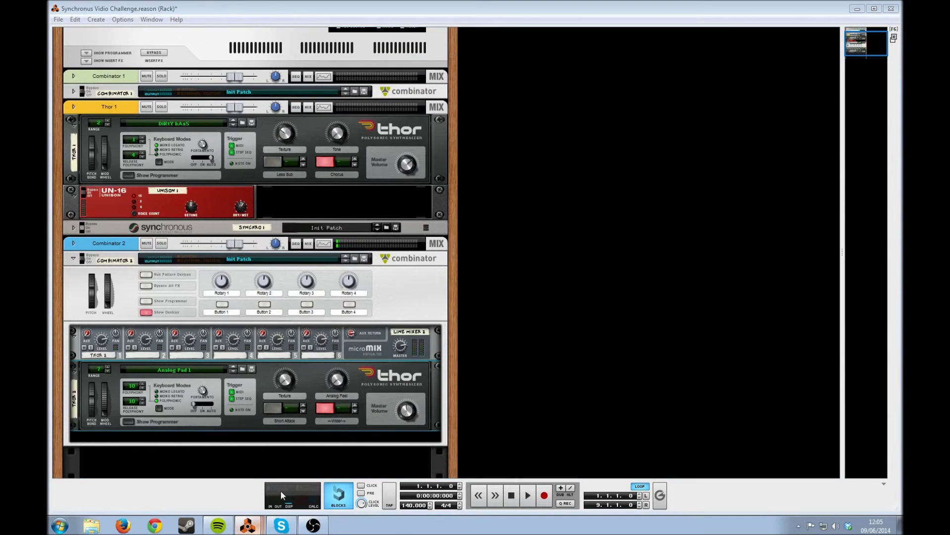
# Step: Copy the Thor 1 clip to the Combinator 2 track in the sequencer and raise its note to E3
pyautogui.press('F7')
pyautogui.click(105, 39)
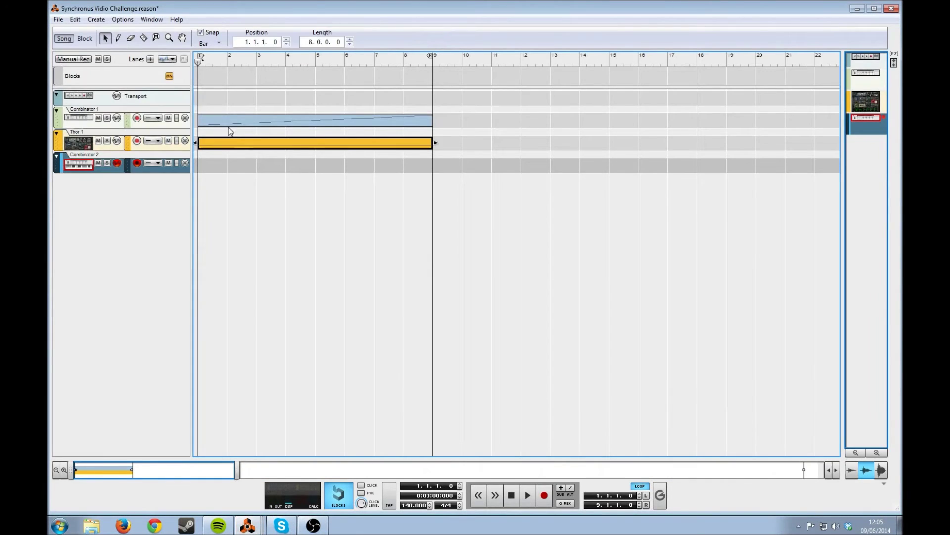
pyautogui.moveTo(227, 142); pyautogui.dragTo(227, 165)
pyautogui.doubleClick(225, 167)
pyautogui.moveTo(243, 254); pyautogui.dragTo(236, 213)
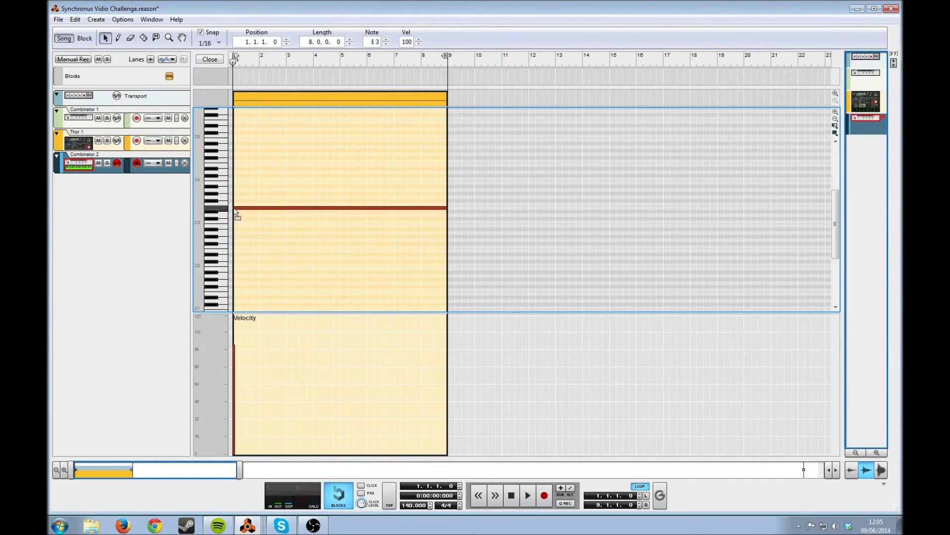
pyautogui.click(210, 59)
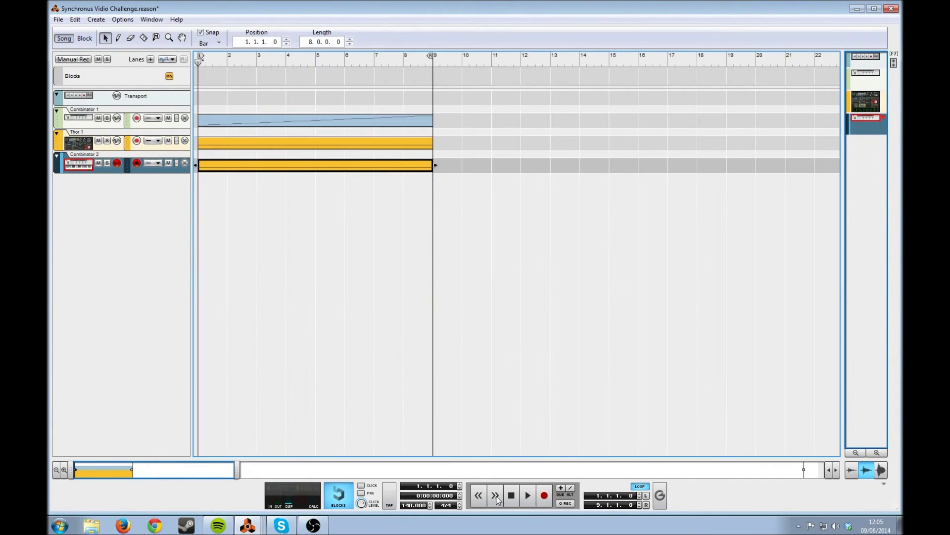
# Step: Play the loop with the new pad clip and return to the song start
pyautogui.click(528, 495)
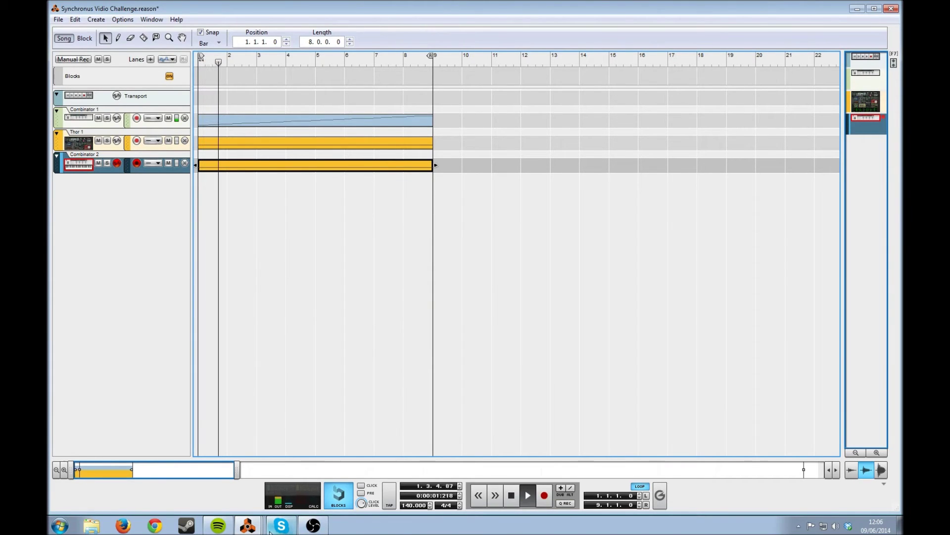
pyautogui.click(511, 495)
pyautogui.click(512, 495)
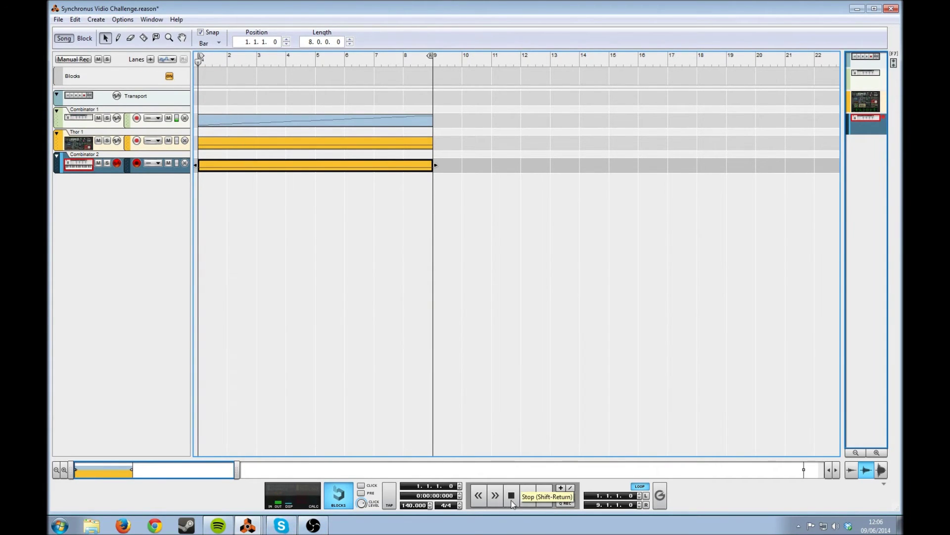
# Step: Add a Synchronous effect after Thor 2 in the rack, and turn on its reverb with raised Amount and Decay
pyautogui.click(258, 526)
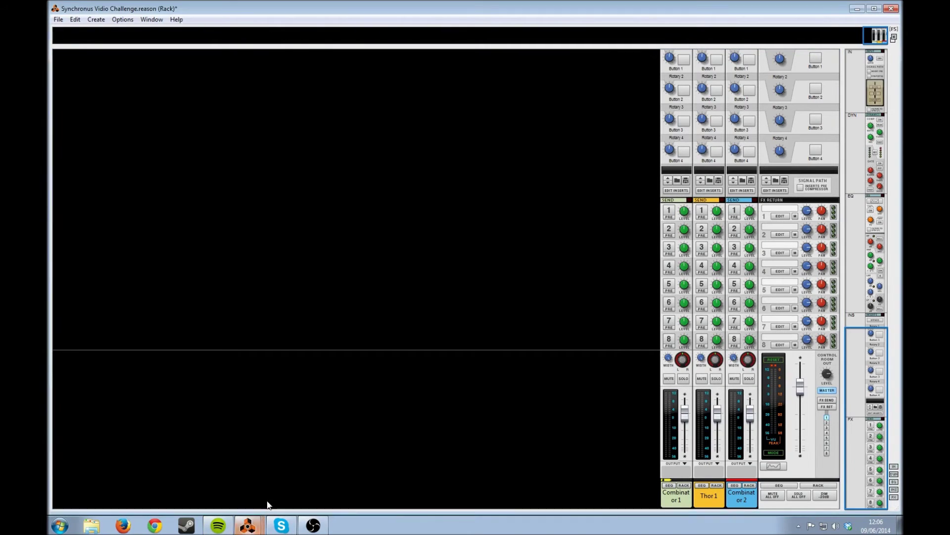
pyautogui.press('F6')
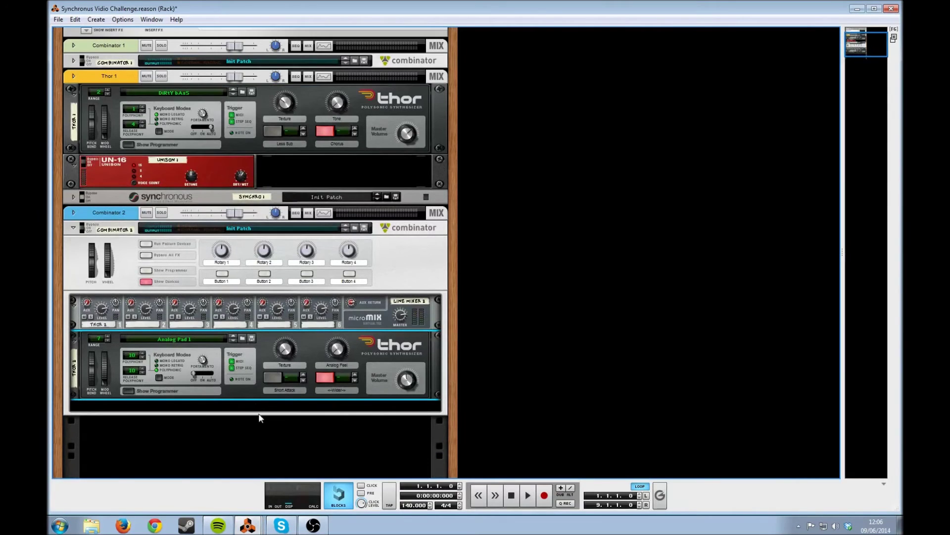
pyautogui.rightClick(249, 387)
pyautogui.moveTo(340, 177)
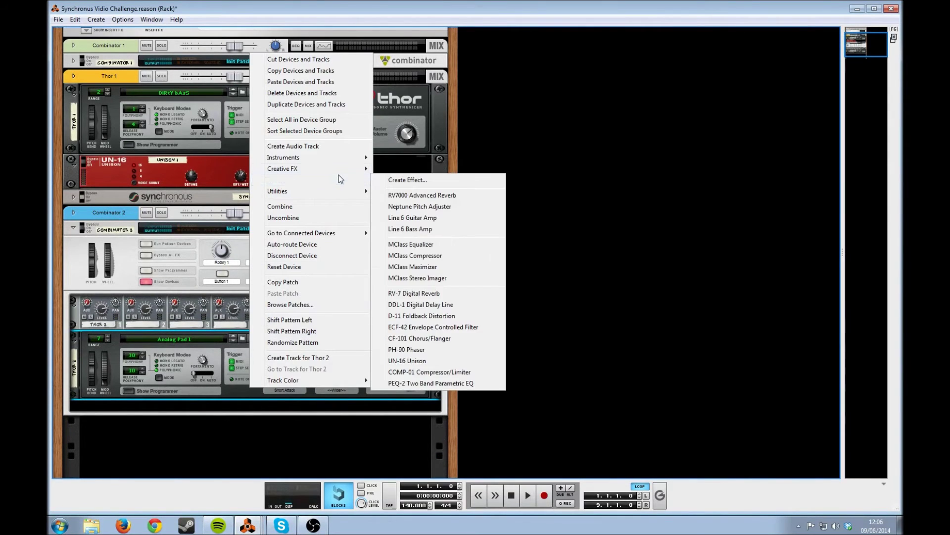
pyautogui.click(423, 256)
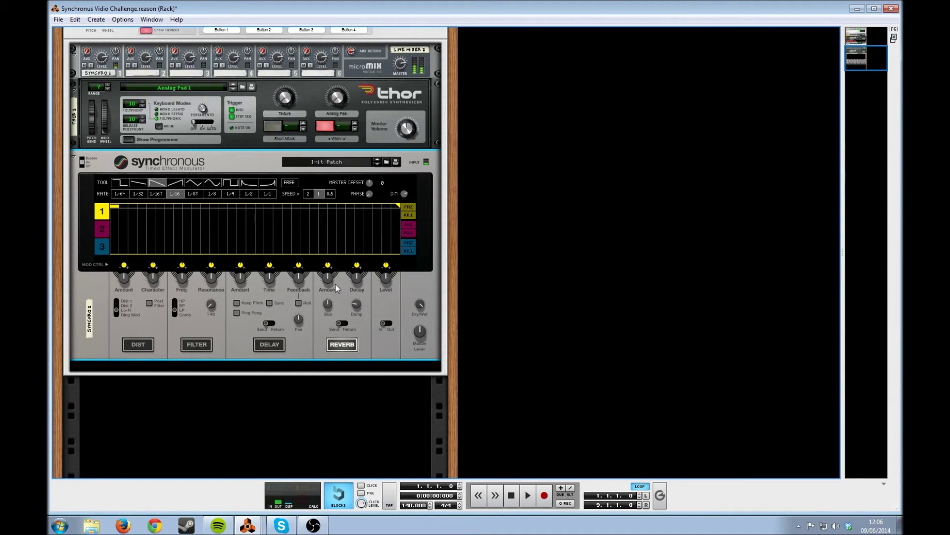
pyautogui.moveTo(335, 284); pyautogui.dragTo(337, 269)
# Step: Draw irregularly spaced square pulses across curve 1, combining narrow 1/16 pulses with wider ones
pyautogui.click(230, 183)
pyautogui.click(234, 196)
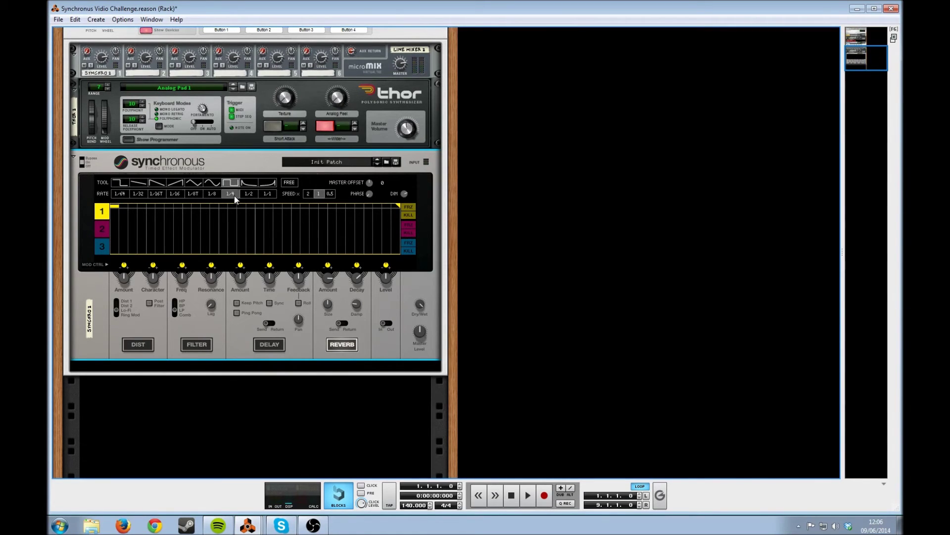
pyautogui.click(178, 195)
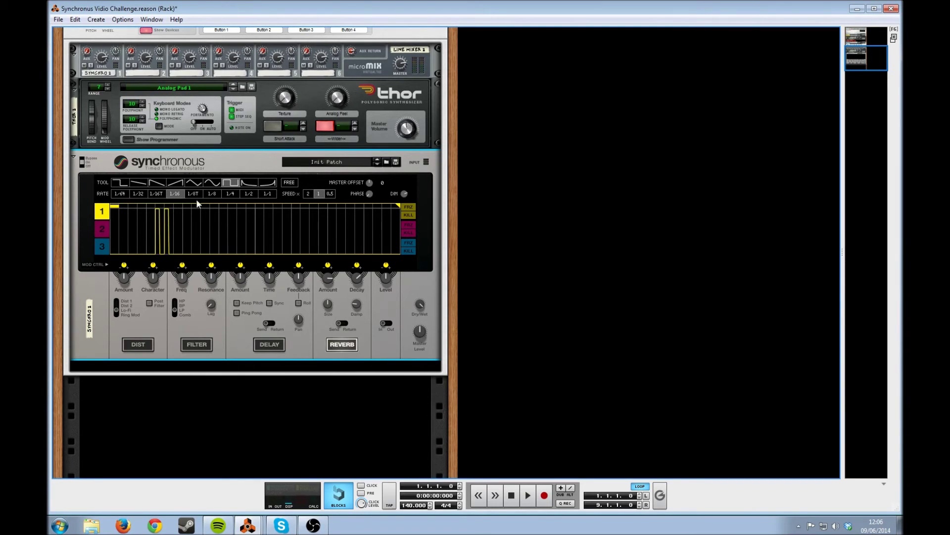
pyautogui.click(222, 212)
pyautogui.click(259, 212)
pyautogui.click(191, 194)
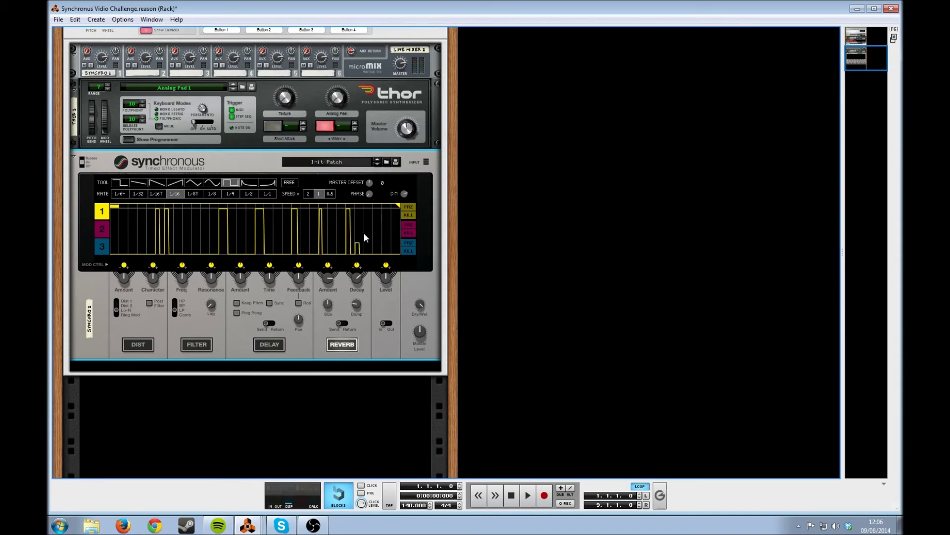
# Step: Turn on distortion with its Amount modulated positively by curve 1, and audition Combinator 2 in solo
pyautogui.click(139, 346)
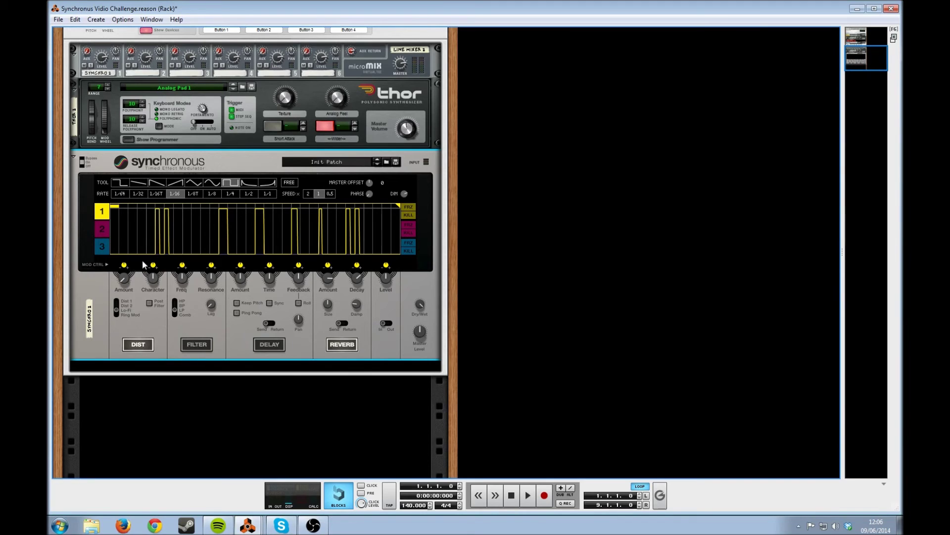
pyautogui.moveTo(123, 265); pyautogui.dragTo(138, 195)
pyautogui.scroll(3, 194, 144)
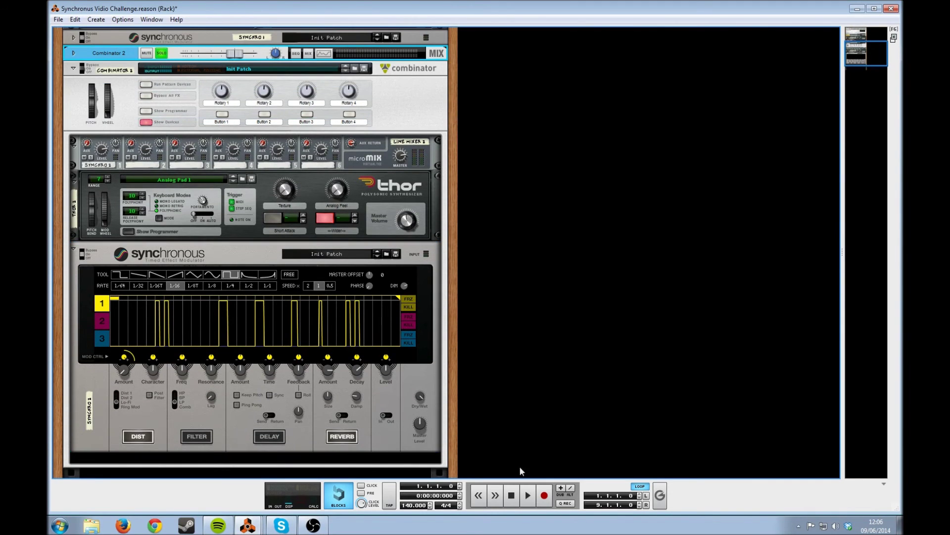
pyautogui.click(527, 496)
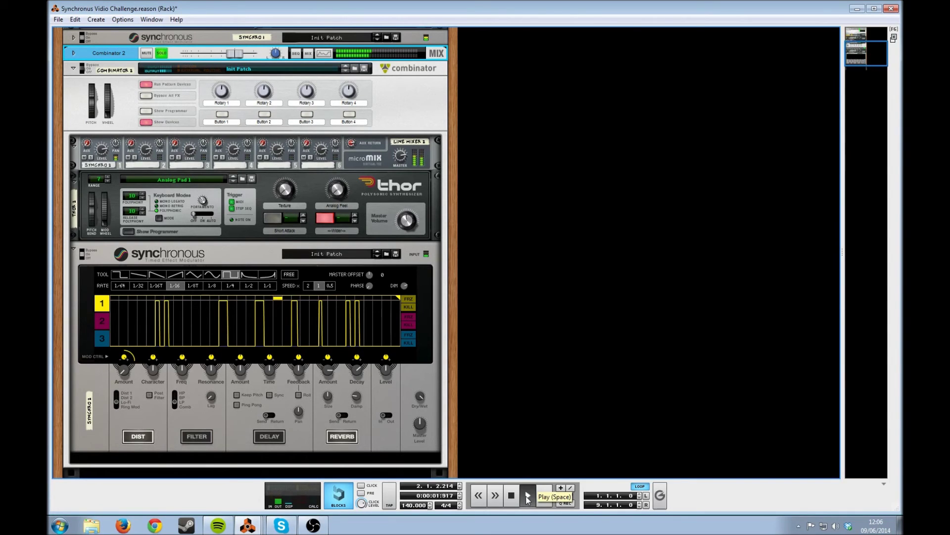
pyautogui.doubleClick(510, 497)
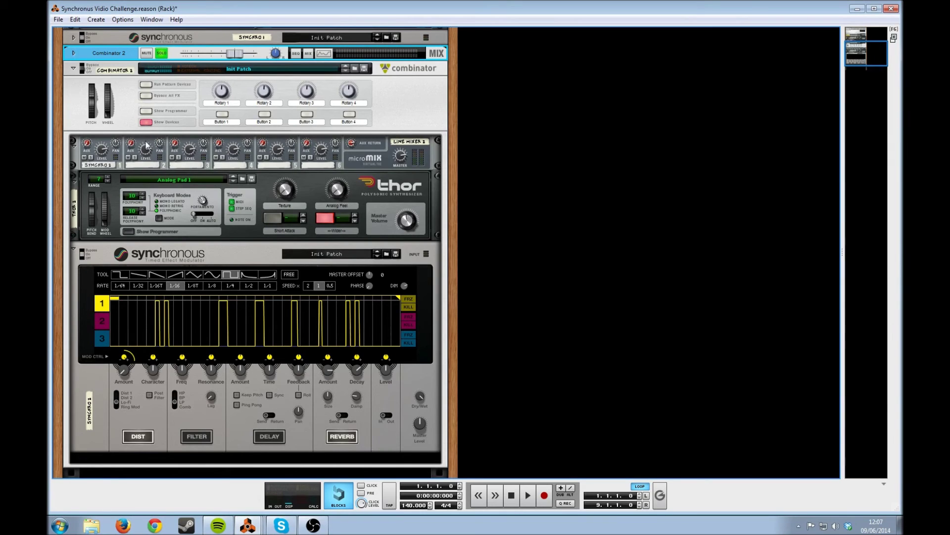
# Step: Cable the curve 1 CV output of Synchronous to the channel 1 pan CV input of the line mixer
pyautogui.press('Tab')
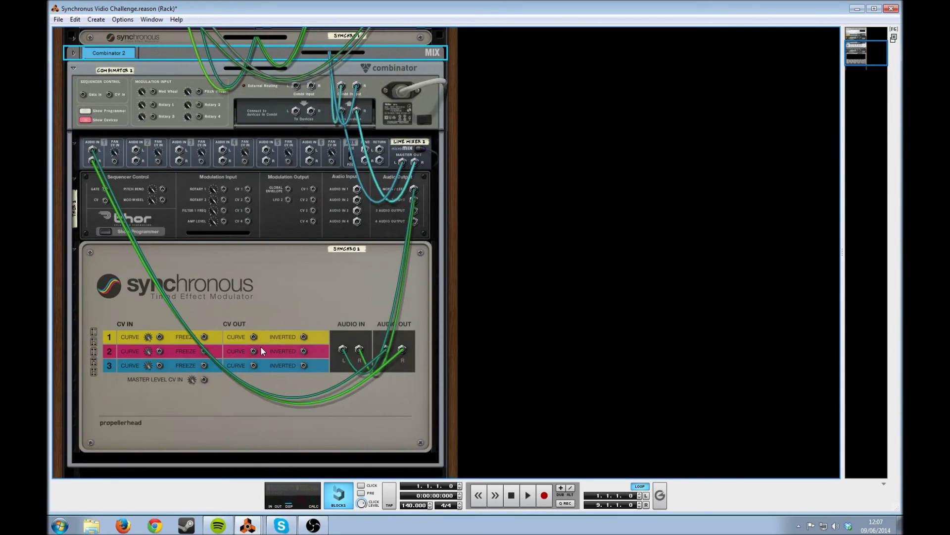
pyautogui.moveTo(254, 337); pyautogui.dragTo(117, 160)
pyautogui.press('Tab')
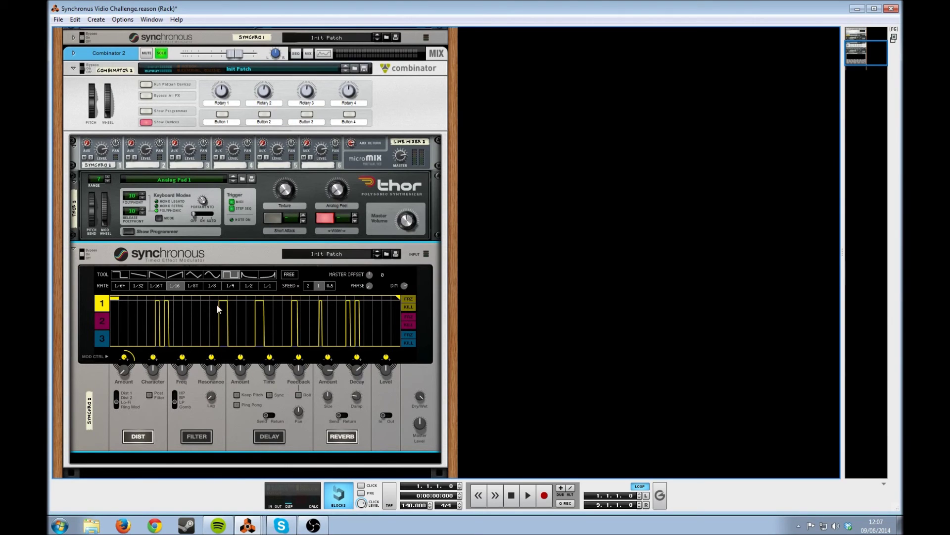
# Step: Play the soloed pad twice from the song start to check the pan modulation
pyautogui.click(528, 496)
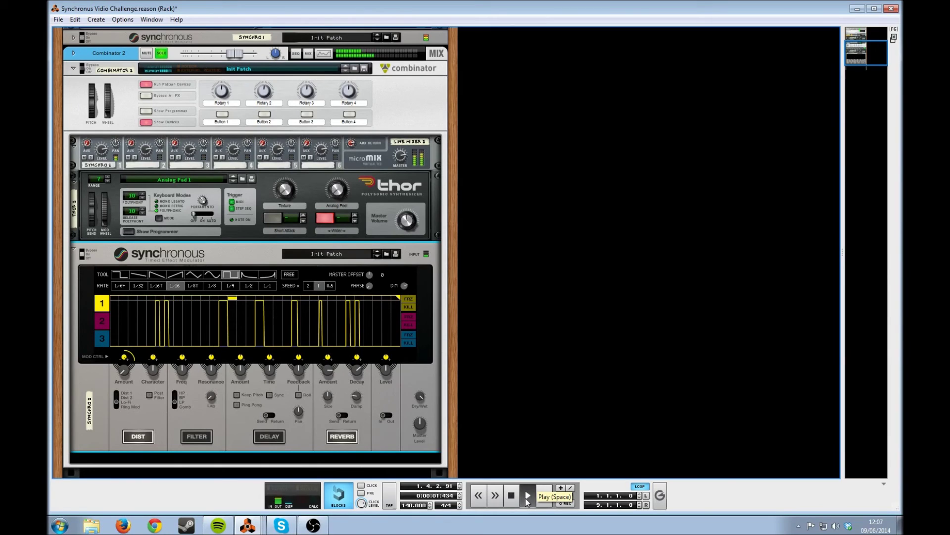
pyautogui.doubleClick(516, 500)
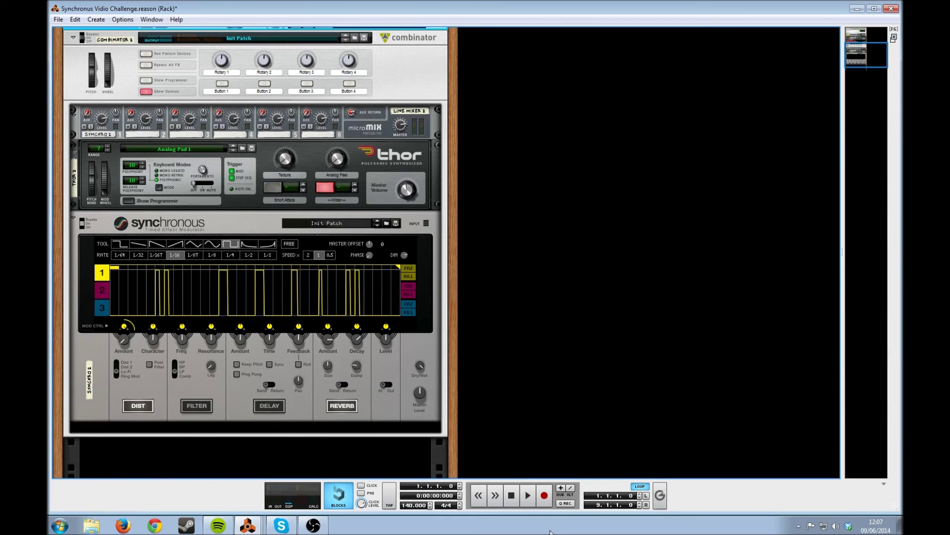
pyautogui.click(528, 497)
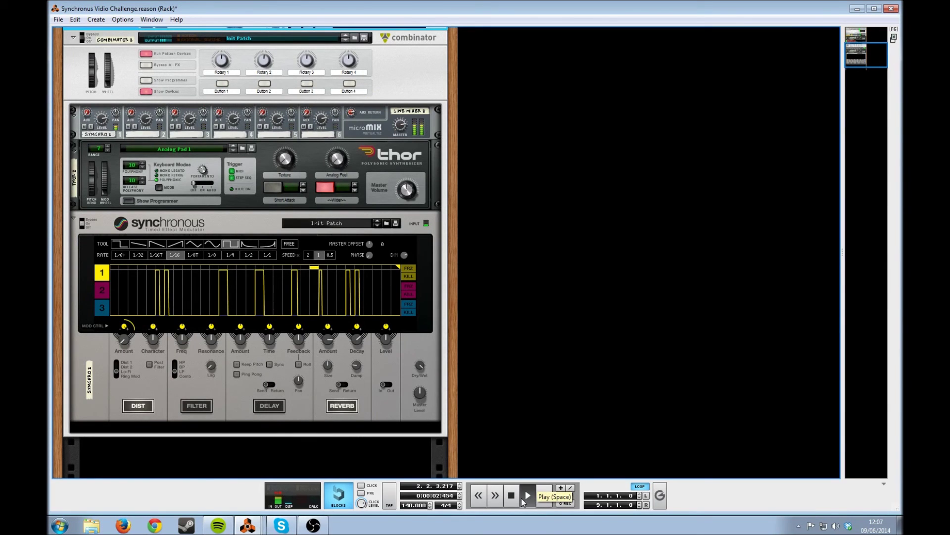
pyautogui.doubleClick(511, 496)
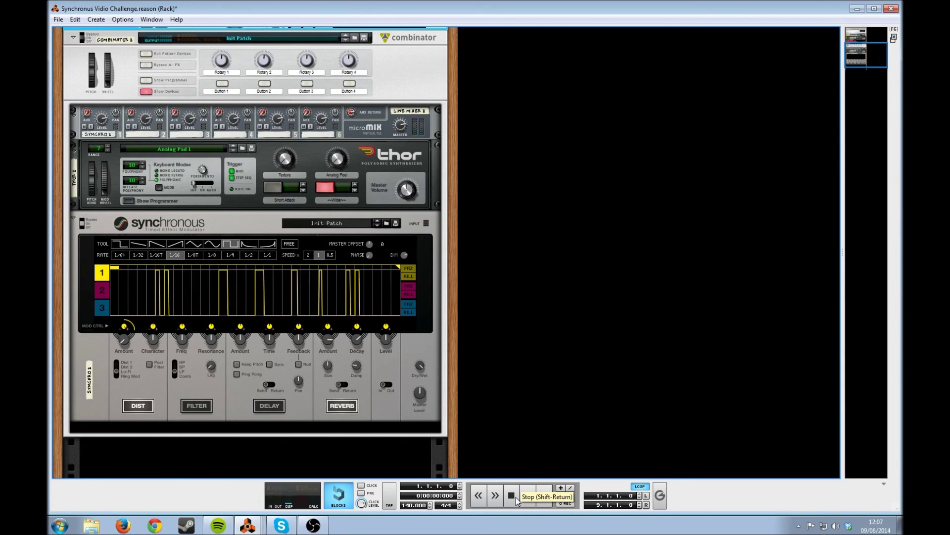
# Step: Collapse Combinator 2 and take its mix channel out of solo
pyautogui.scroll(3, 167, 288)
pyautogui.click(73, 132)
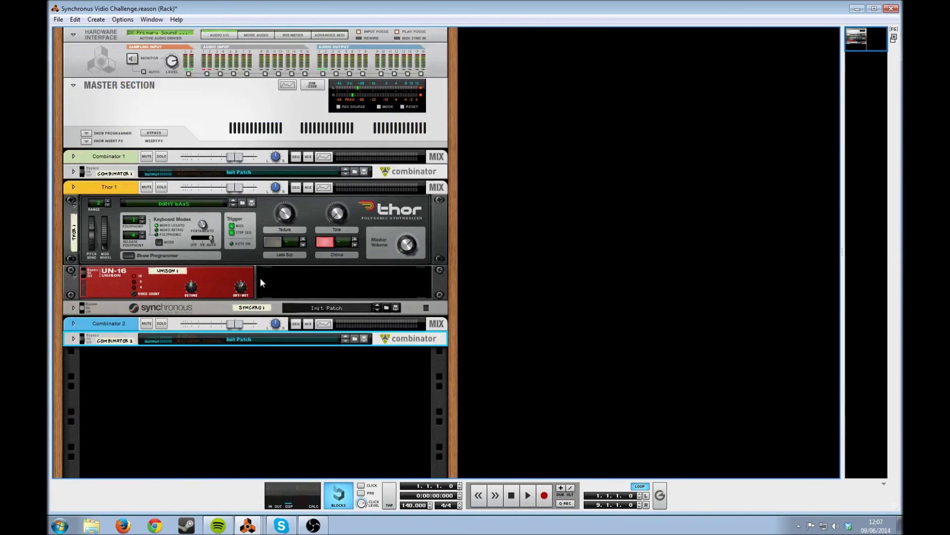